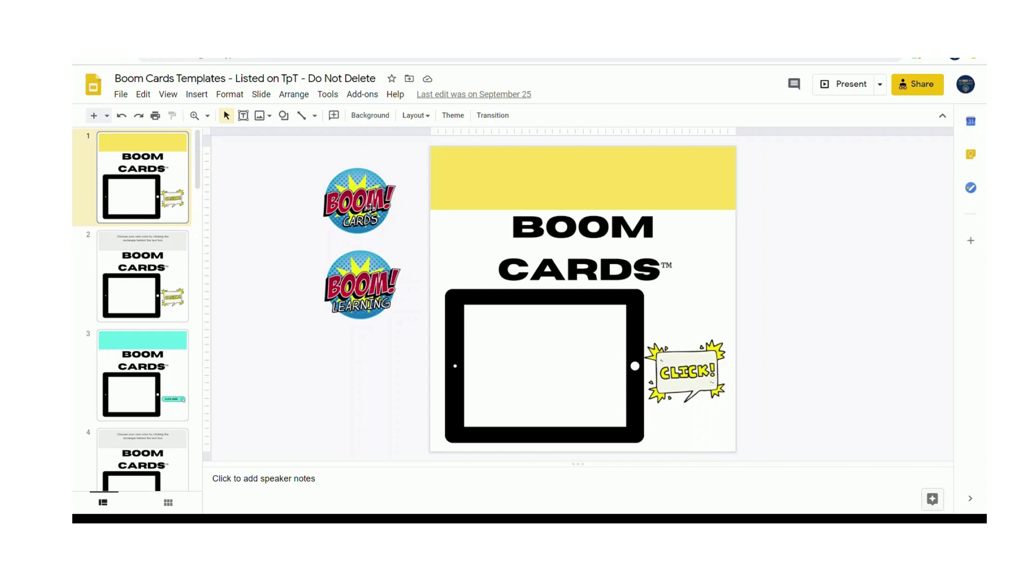
- Place the Boom Cards logo on the cover slide, shrink it and set it beside BOOM
left_click_drag(371, 208, 700, 267)
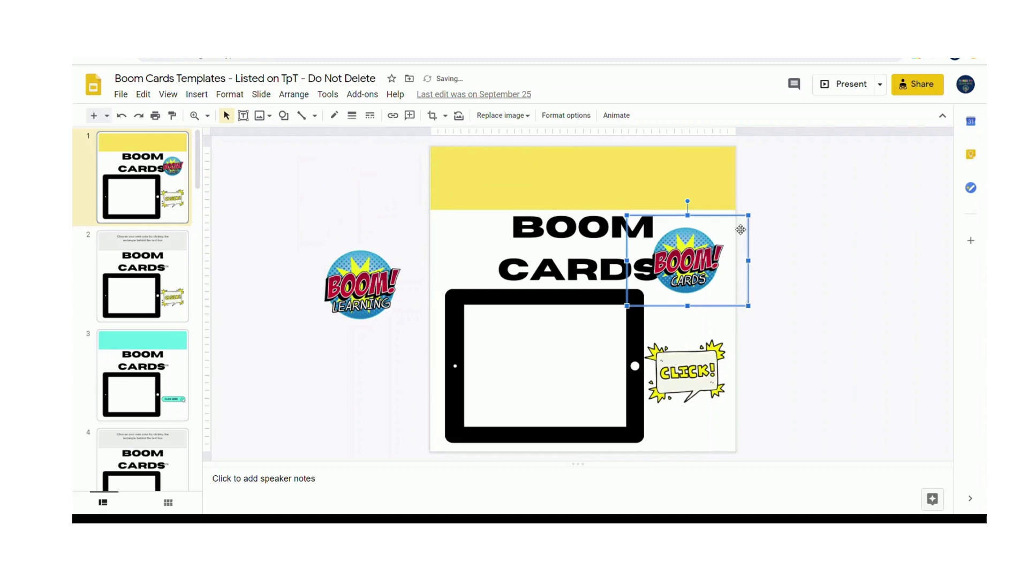
left_click_drag(748, 216, 718, 241)
left_click(808, 316)
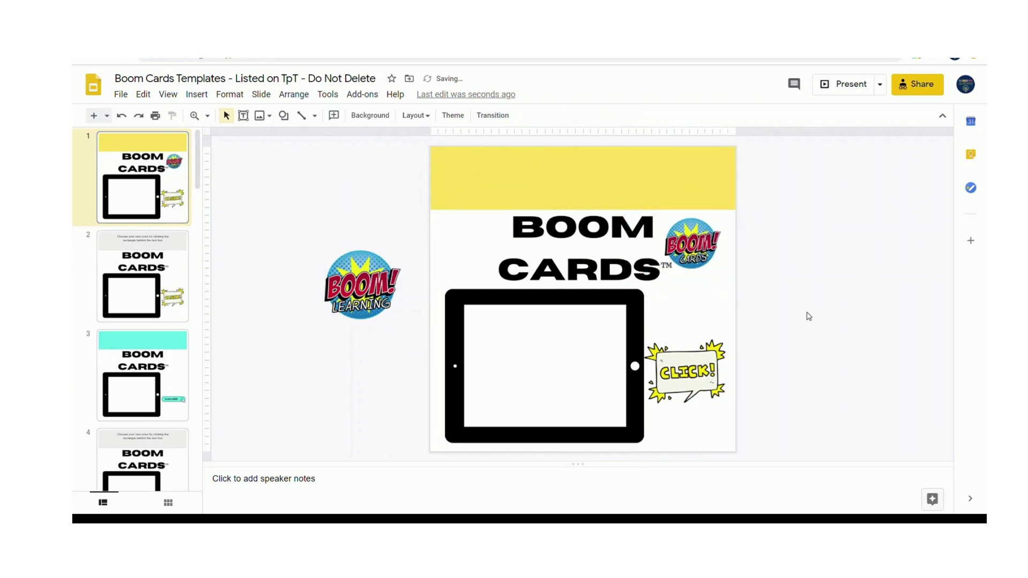
- Open the link option for the CLICK! speech-bubble image, then dismiss it without adding a link
left_click(687, 377)
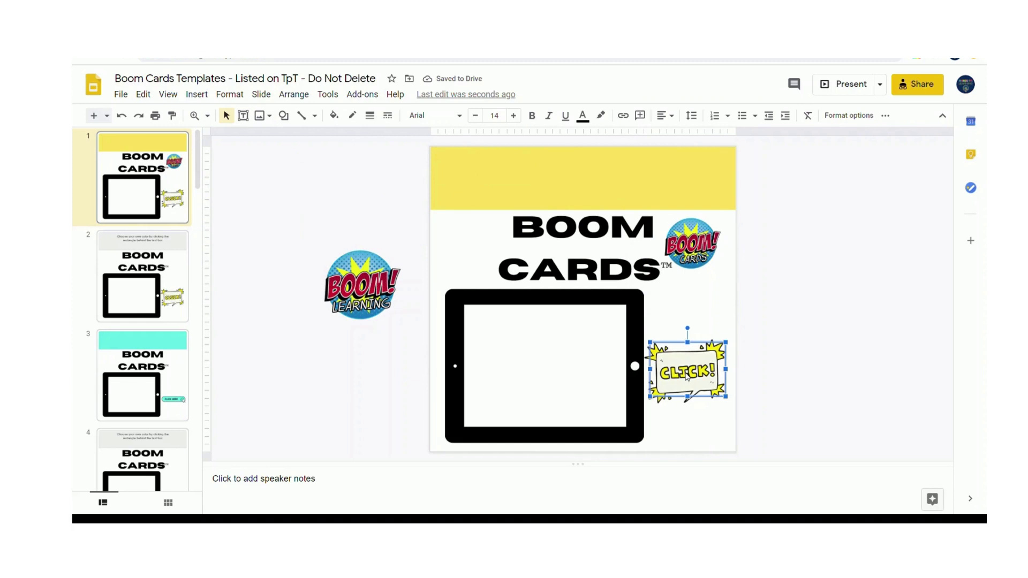
right_click(687, 377)
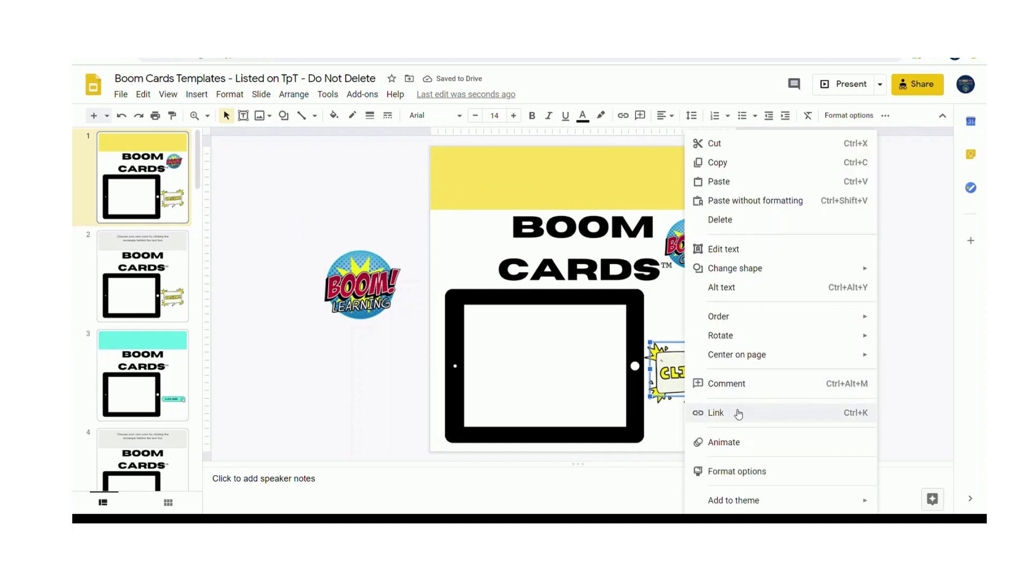
left_click(739, 414)
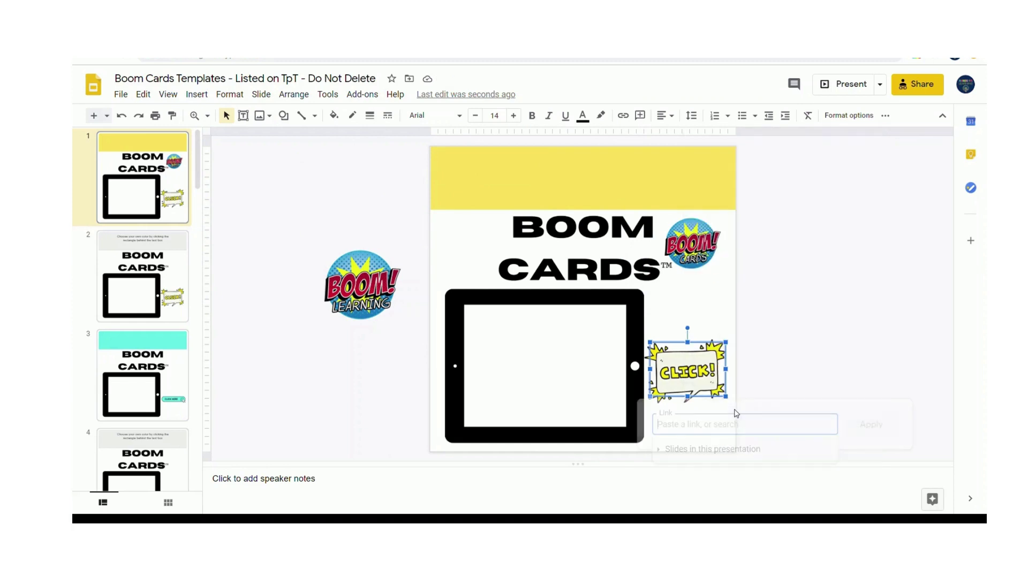
left_click(802, 328)
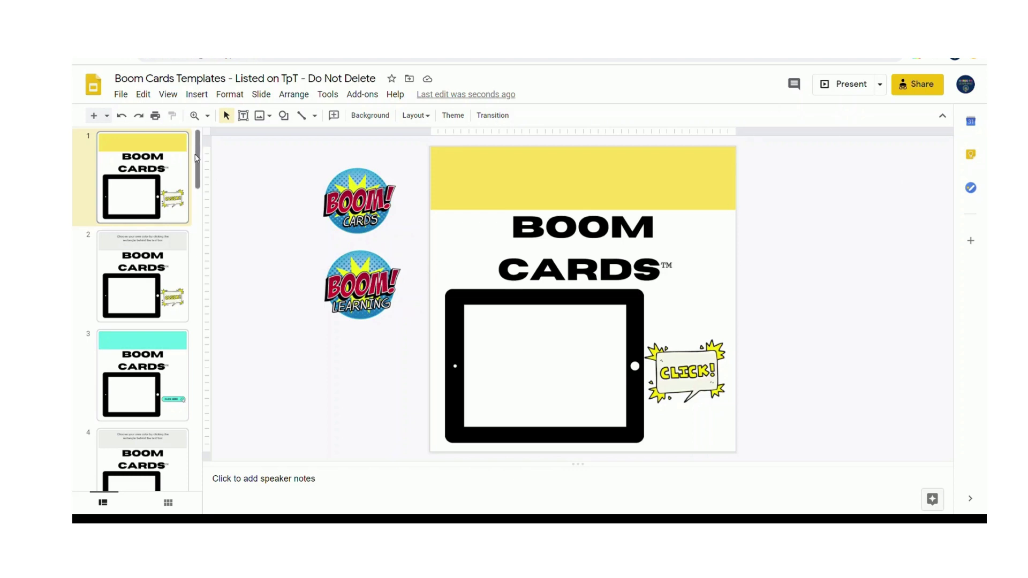
- Download the Google Slides deck as a Microsoft PowerPoint (.pptx) file
left_click(121, 95)
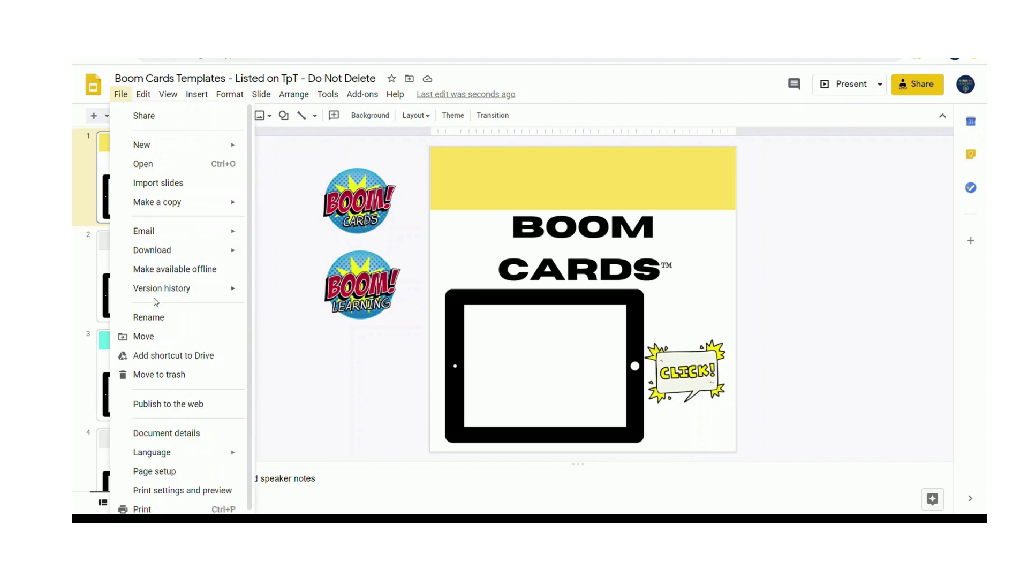
mouse_move(213, 257)
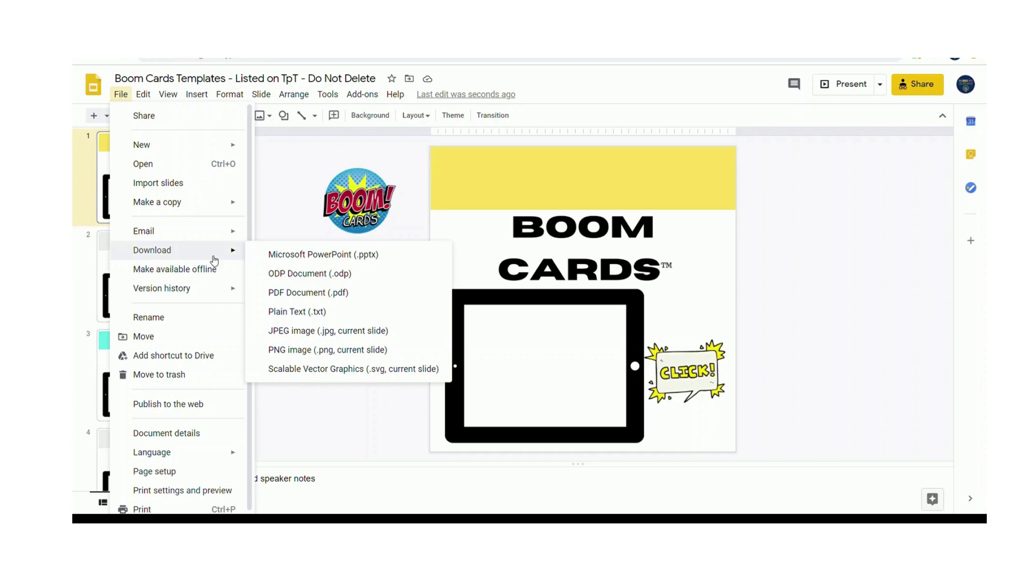
left_click(307, 254)
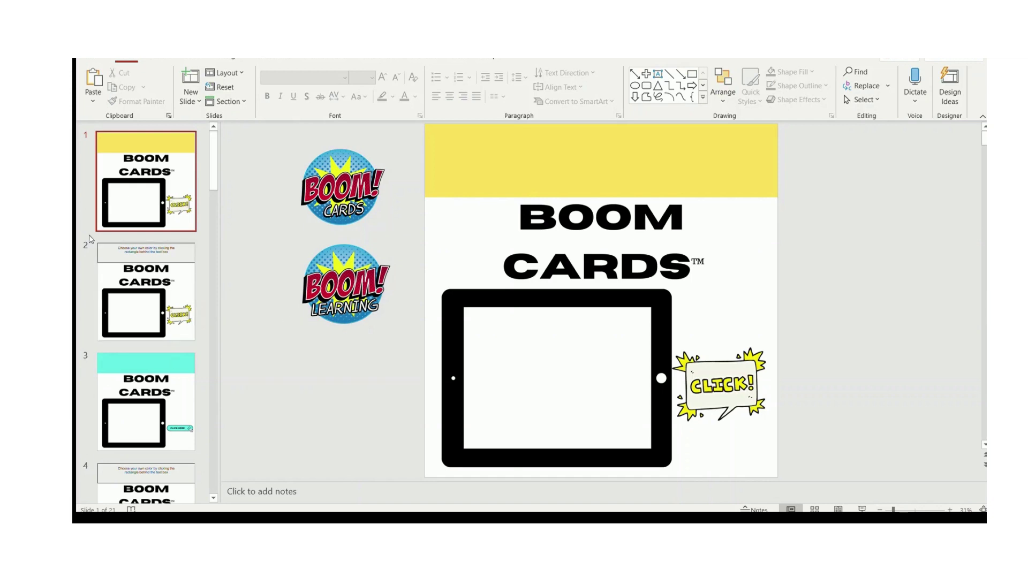
- Scroll the slide thumbnails and show slide 9, 'HOW TO USE BOOM CARDS'
scroll(119, 217, "down", 5)
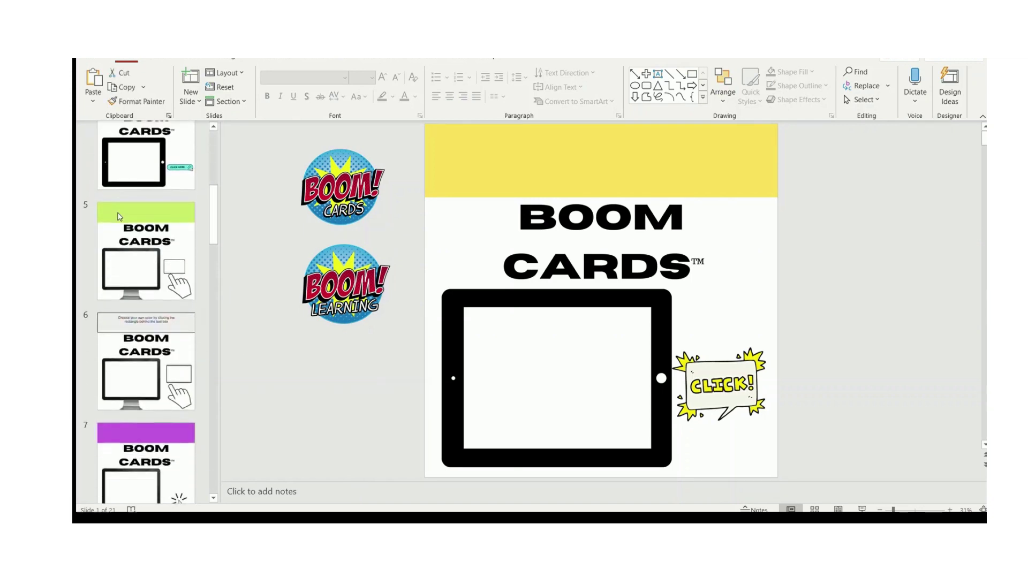
scroll(119, 216, "down", 6)
scroll(119, 217, "up", 15)
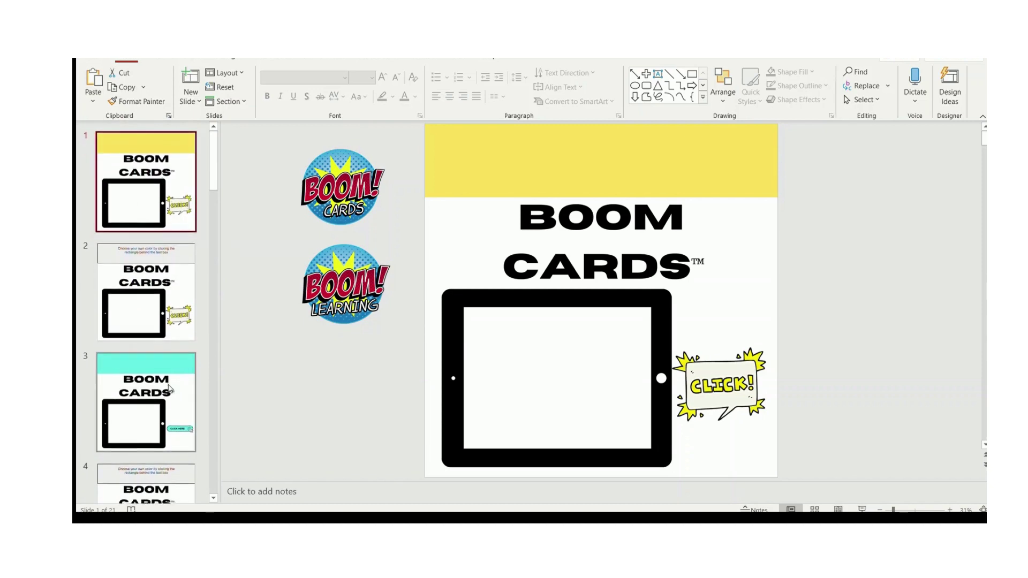
scroll(155, 198, "down", 2)
scroll(144, 218, "up", 2)
scroll(143, 218, "down", 12)
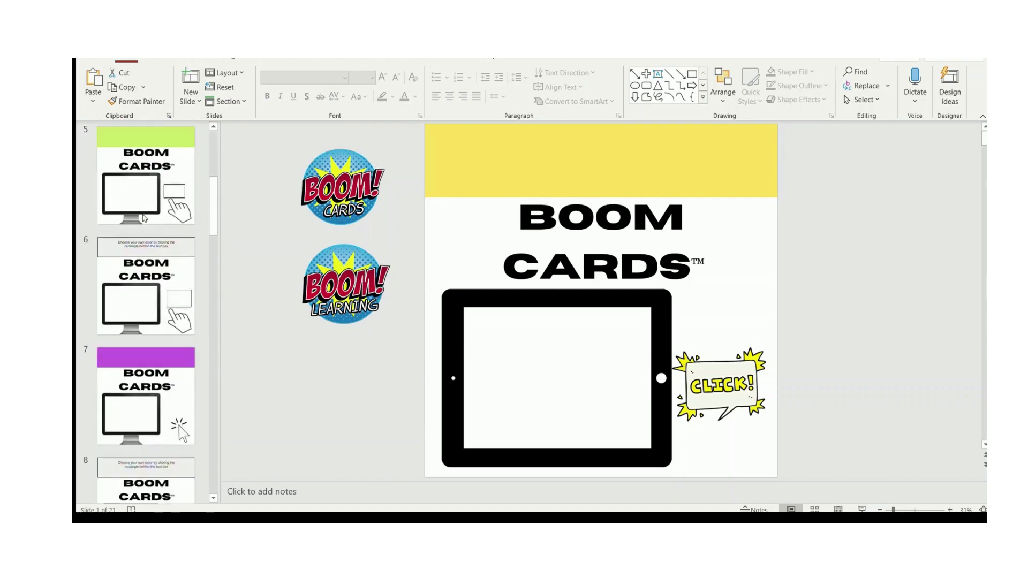
left_click(156, 252)
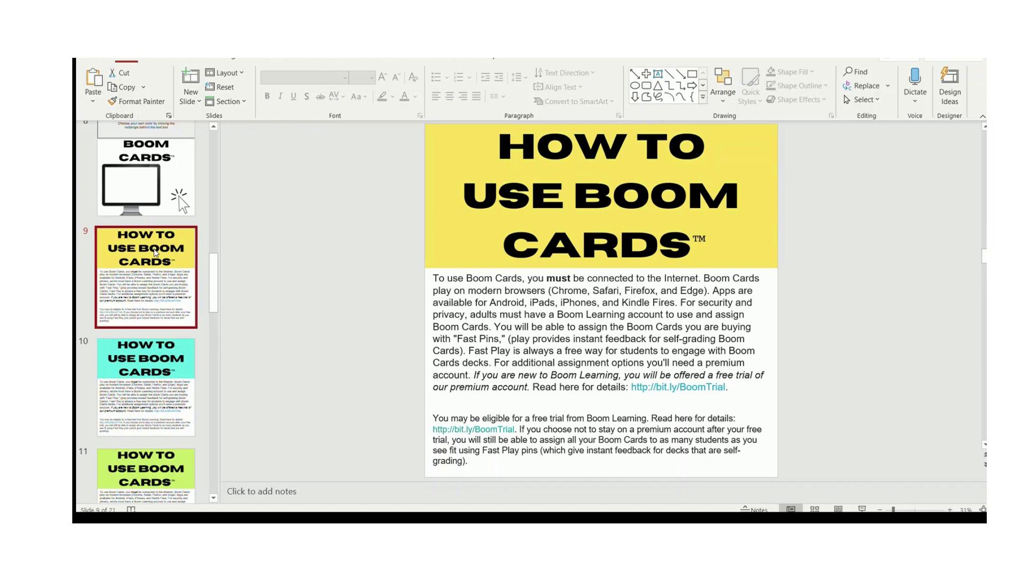
- Step through slides 10 to 12, TERMS OF USE and CONNECT WITH ME with social icons
key("Down")
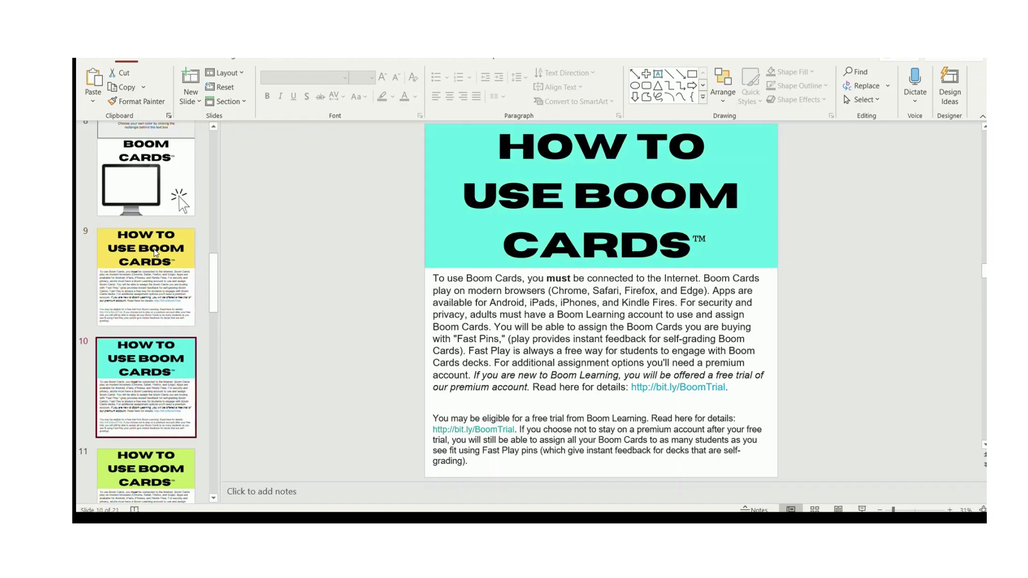
key("Down")
key("Down")
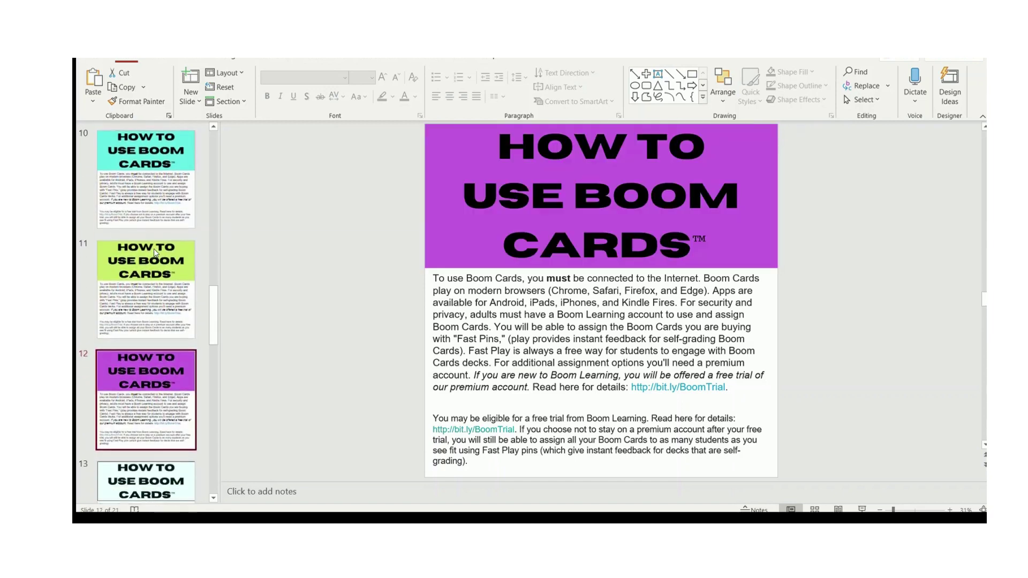
key("Down")
key("Down")
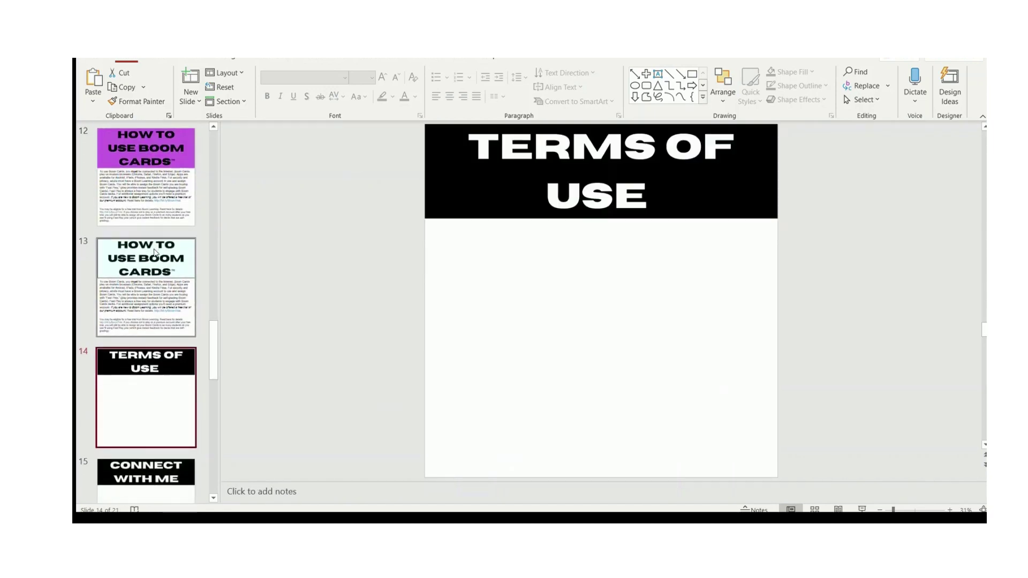
key("Down")
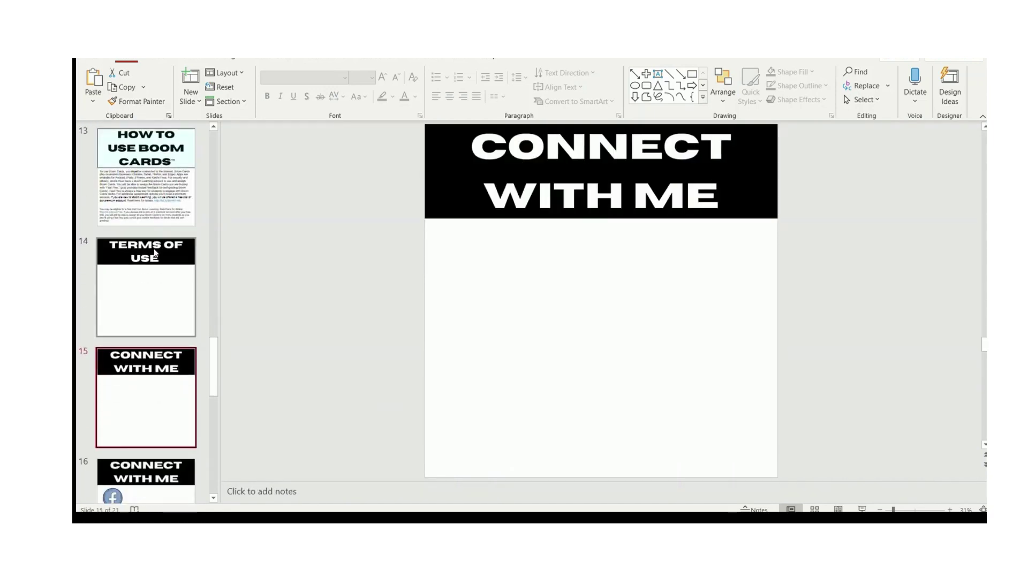
key("Up")
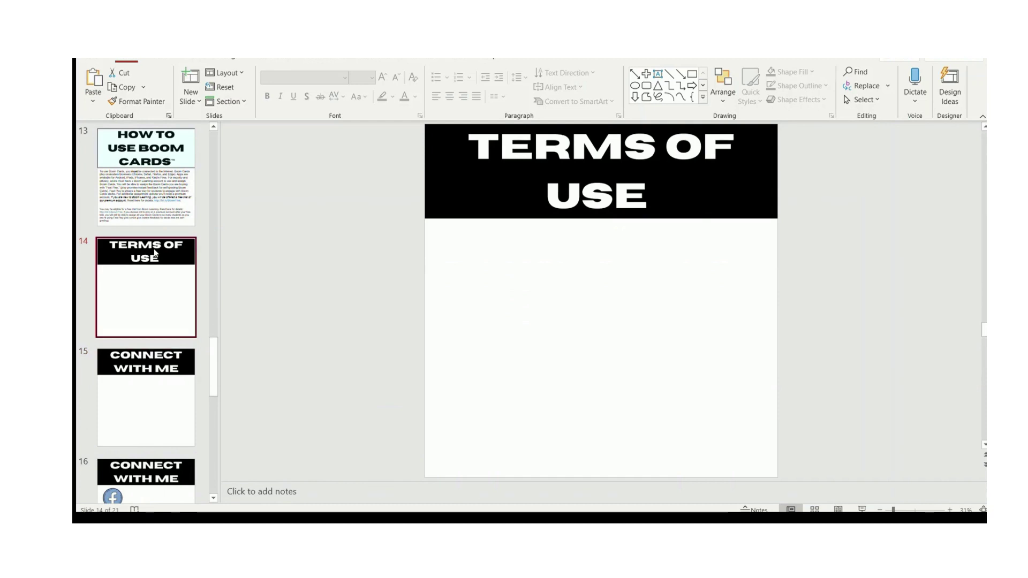
key("Down")
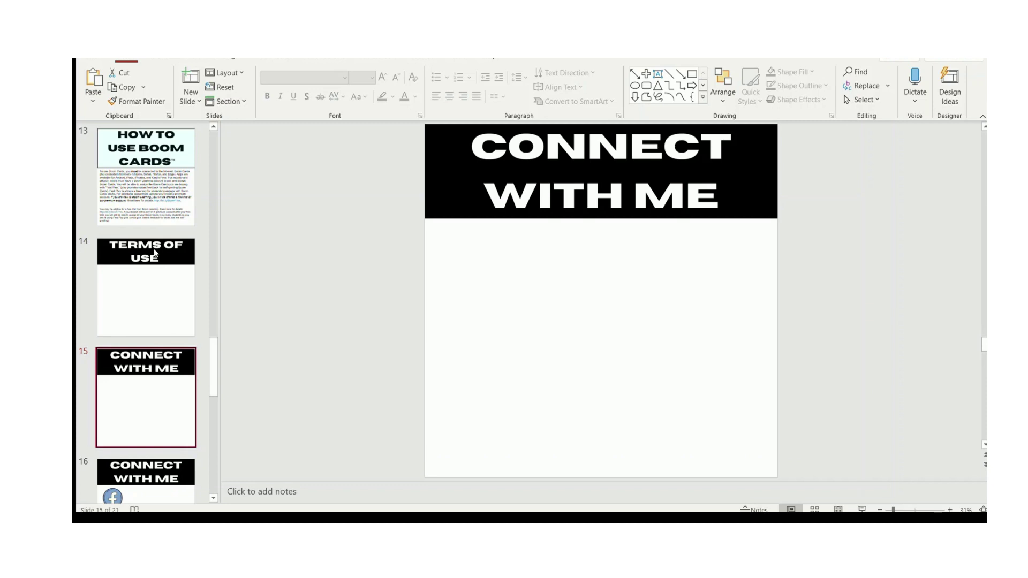
key("Down")
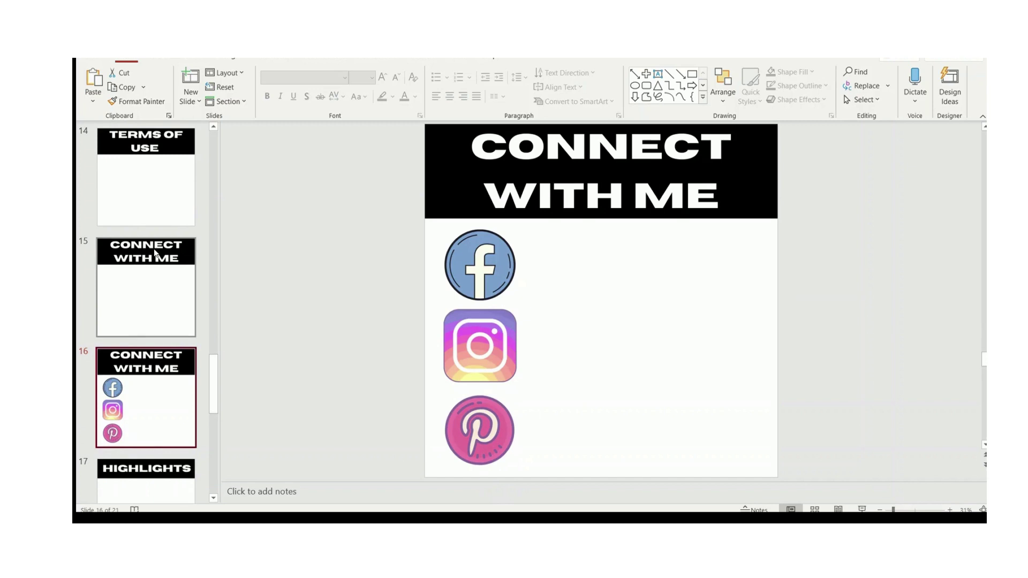
- Review the HIGHLIGHTS and PREVIEW slides, then go back up to cover slide 3
scroll(143, 350, "down", 3)
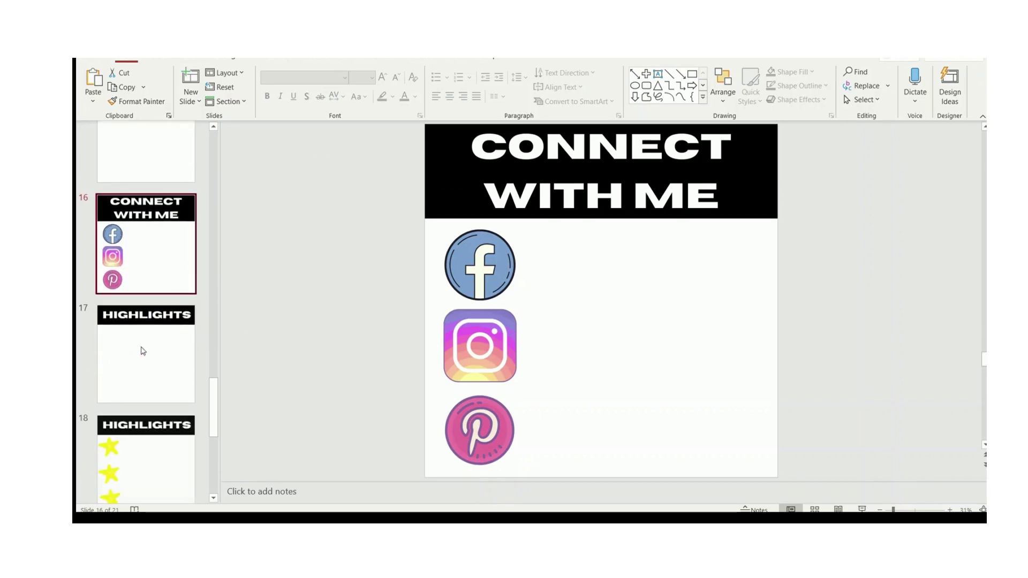
left_click(159, 359)
key("Down")
key("Down")
key("Down")
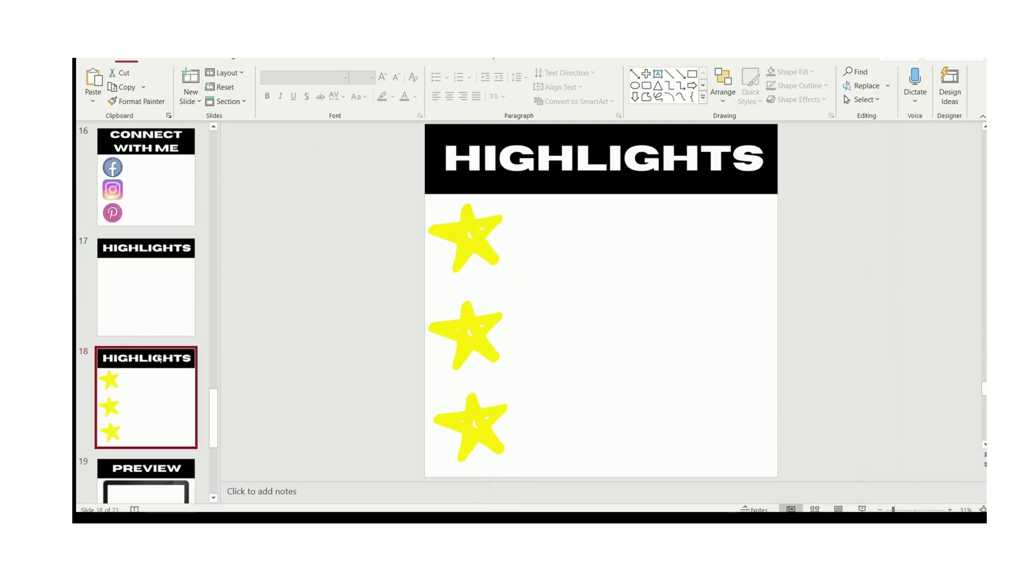
key("Up")
key("Up")
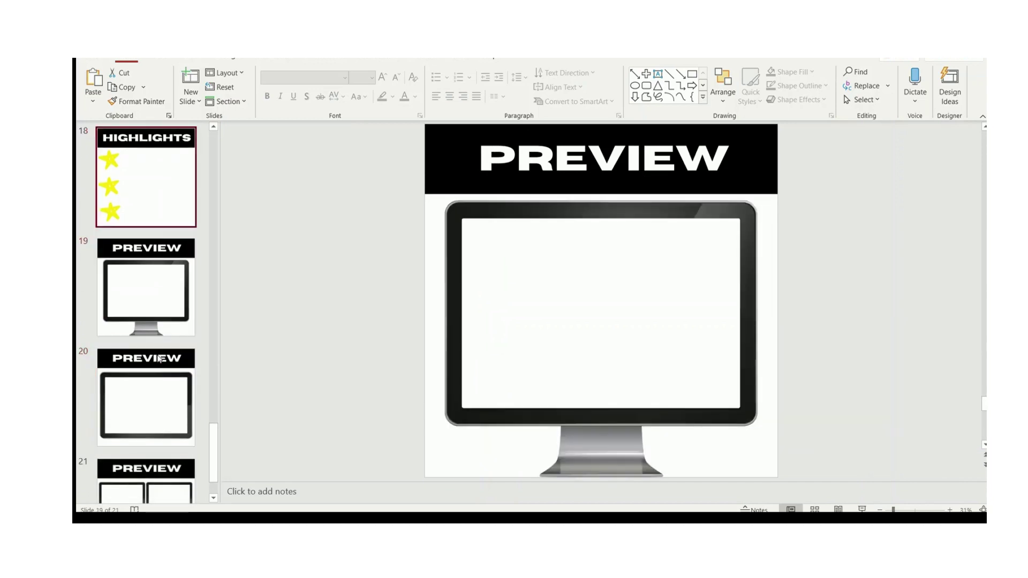
key("Down")
key("Down")
key("Down")
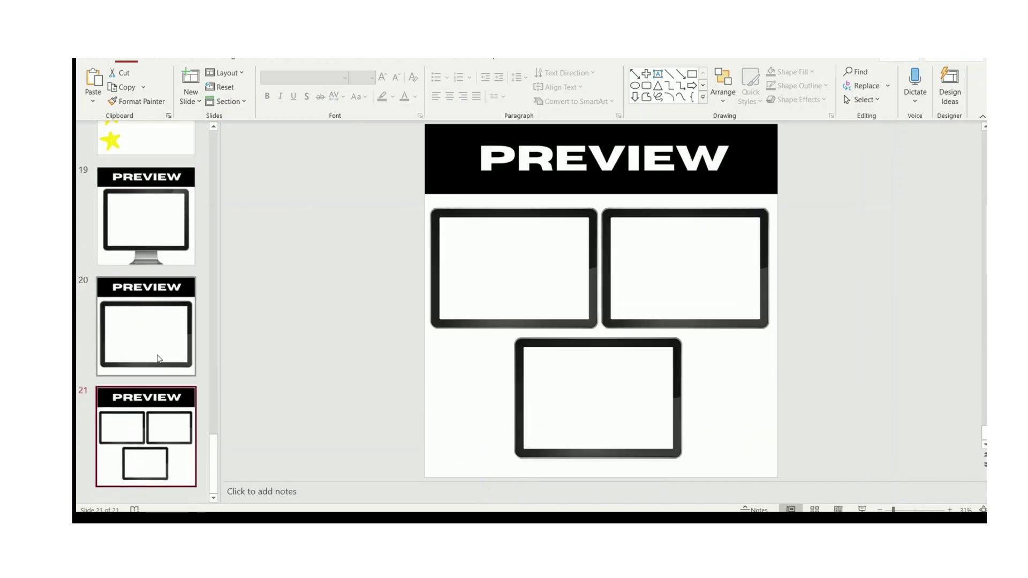
key("Up")
key("Up")
key("Up")
key("Up")
key("Up")
key("Up")
key("Up")
key("Up")
key("Up")
key("Up")
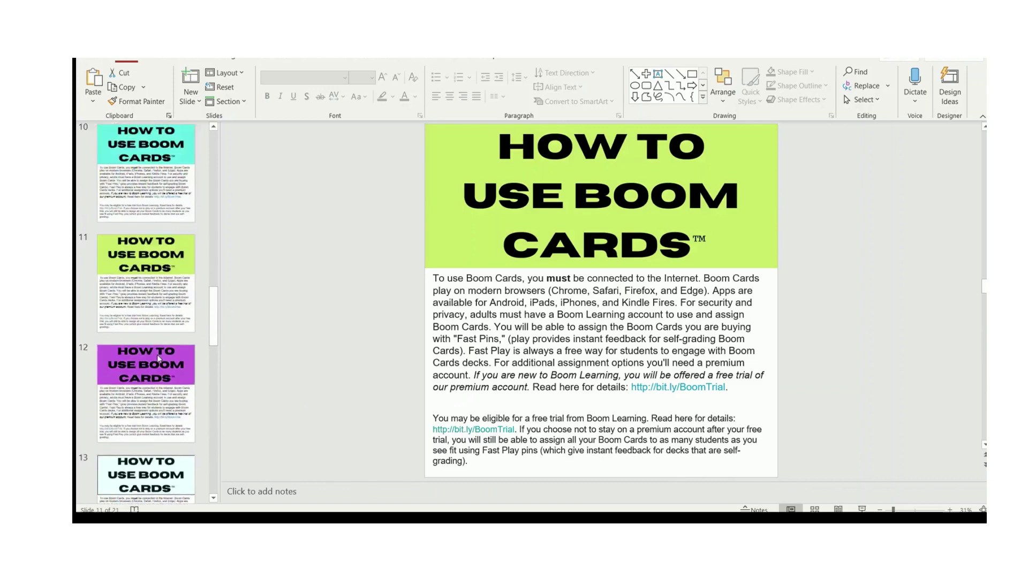
key("Up")
key("Up")
key("Up")
key("Up")
key("Up")
key("Up")
key("Up")
key("Up")
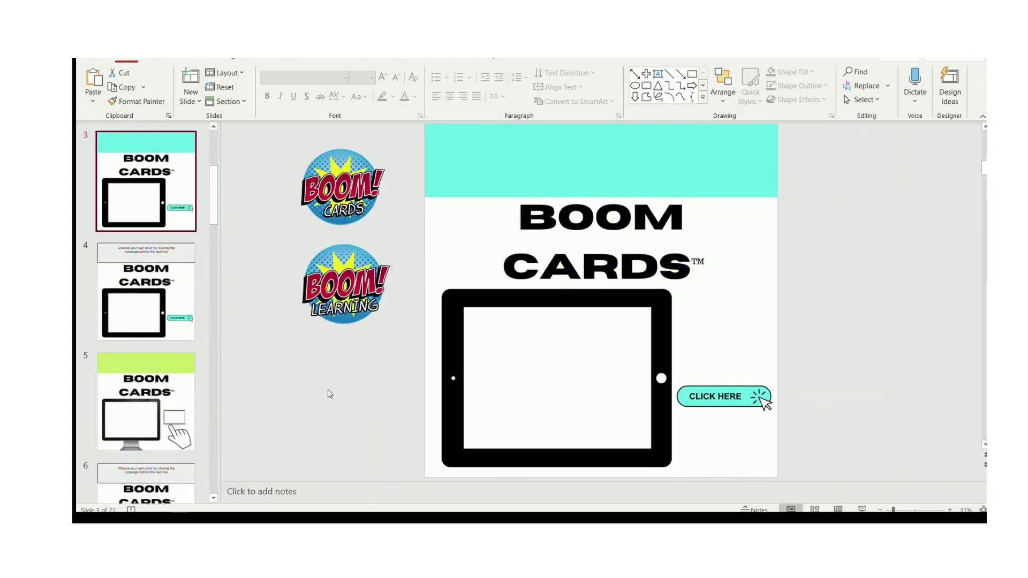
left_click(352, 418)
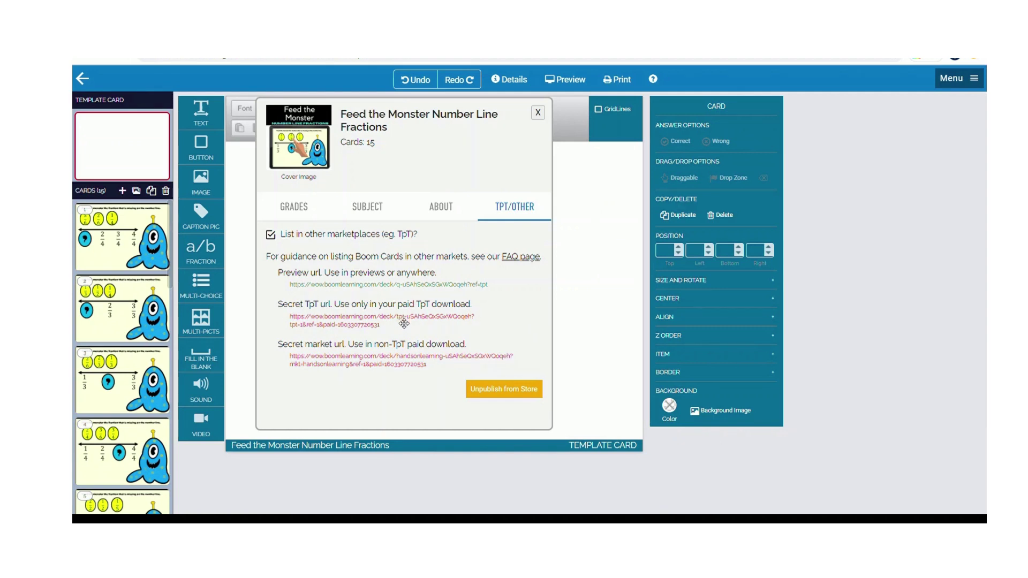
- Copy the Secret TpT URL from the TPT/OTHER tab and close the deck details
left_click_drag(382, 327, 289, 322)
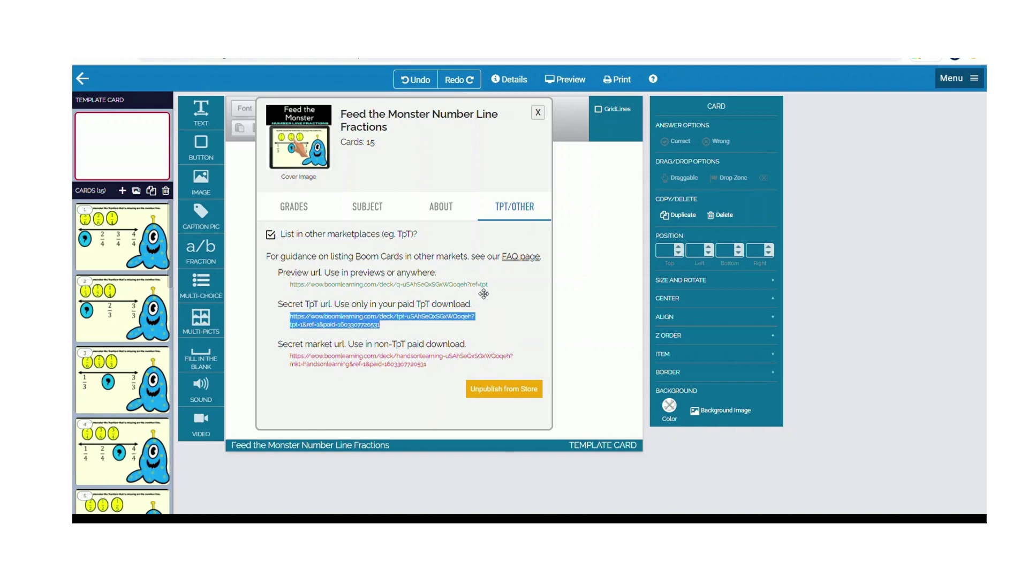
left_click(538, 113)
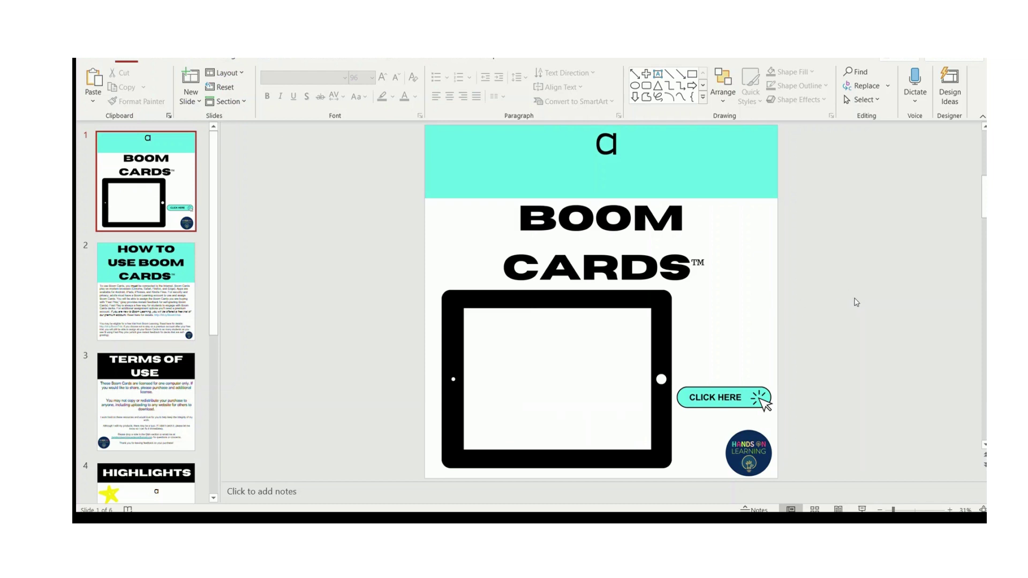
left_click(748, 396)
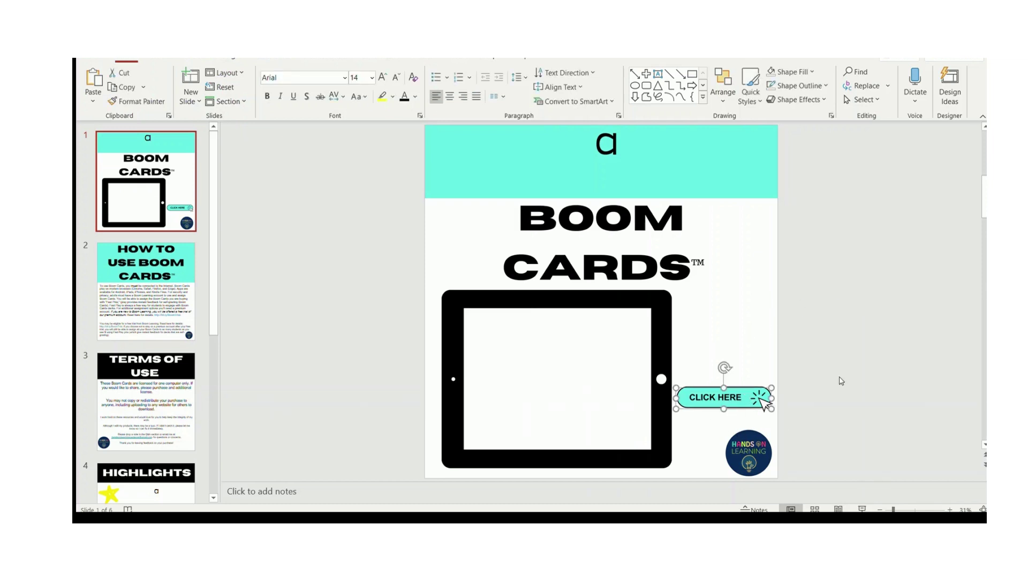
left_click(744, 381)
mouse_move(744, 381)
left_mouse_down()
mouse_move(745, 356)
mouse_move(741, 398)
left_mouse_up()
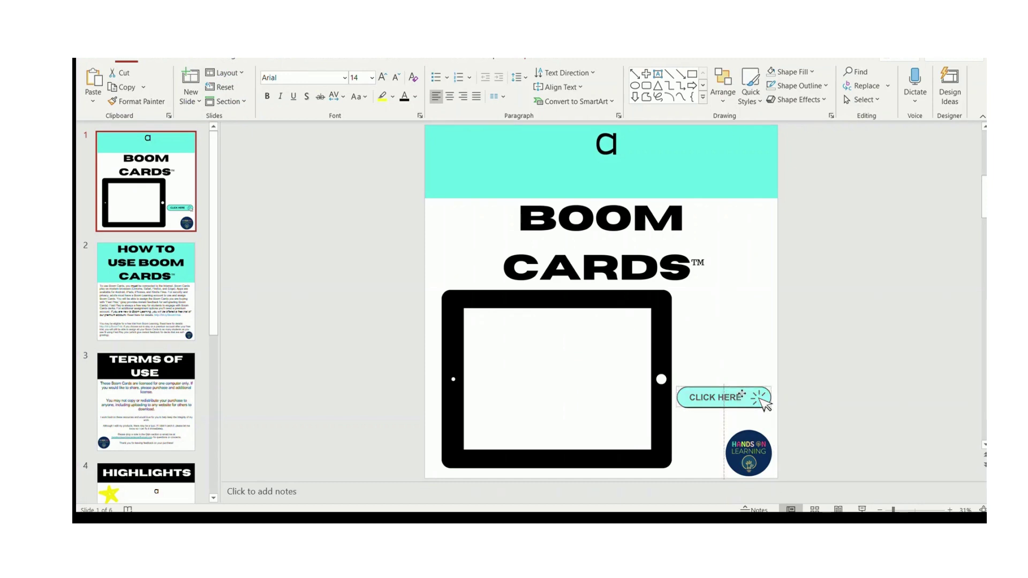
left_click(861, 375)
left_click(729, 397)
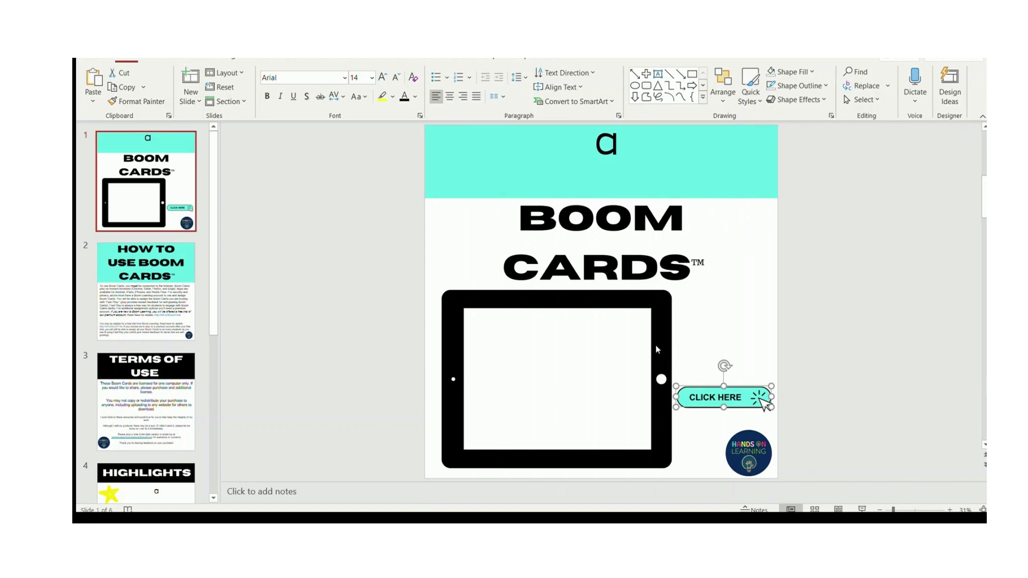
- Replace the cover's placeholder title 'a' with 'Fractions on a Number Line'
left_click(612, 141)
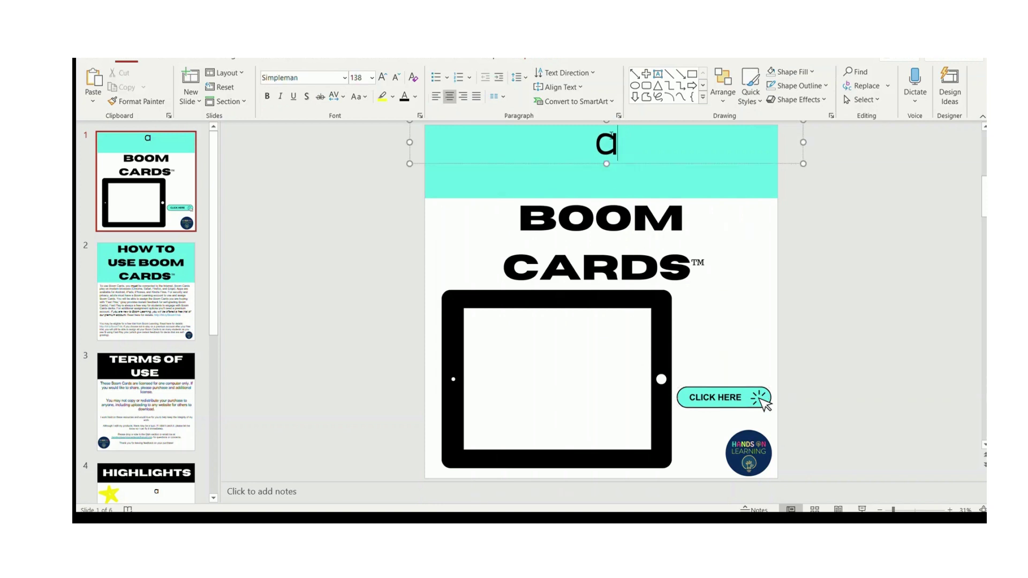
double_click(612, 138)
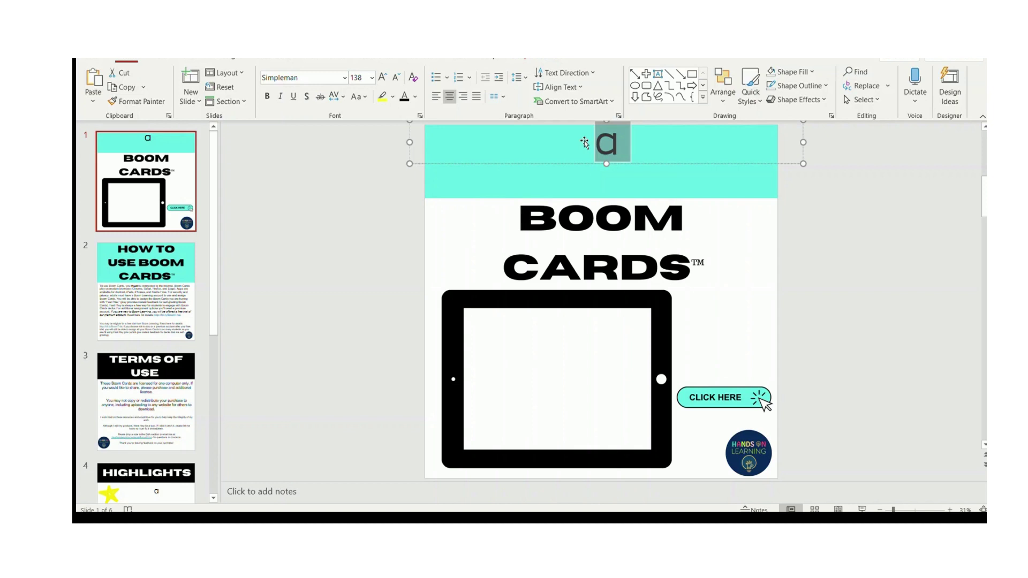
type("Fractions")
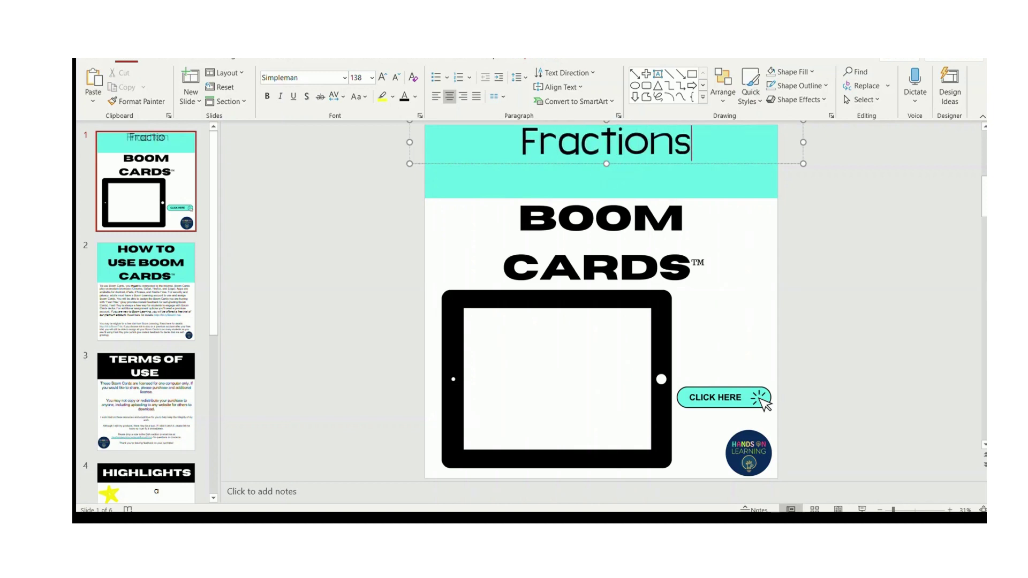
type(" on a ")
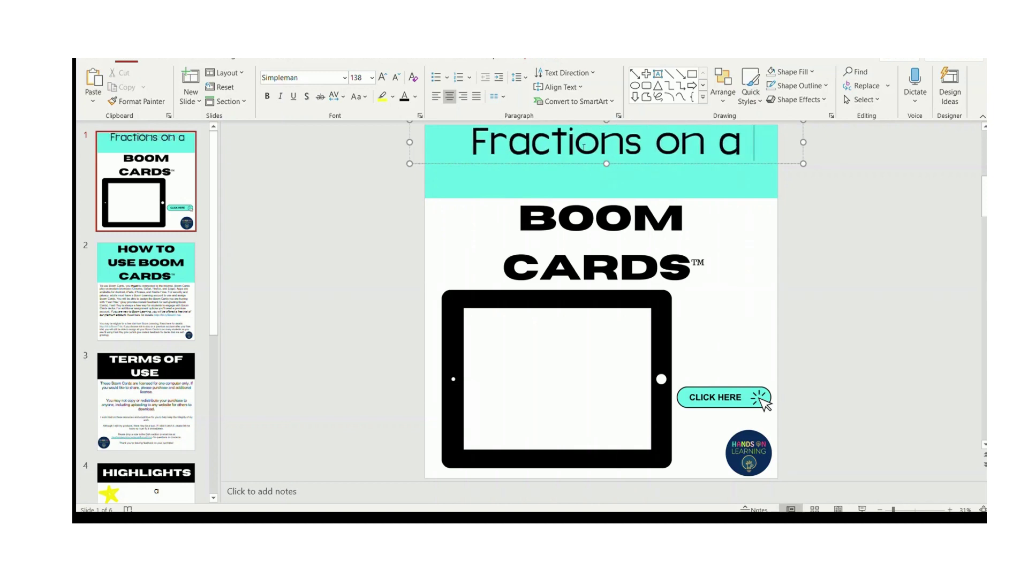
type("Number ")
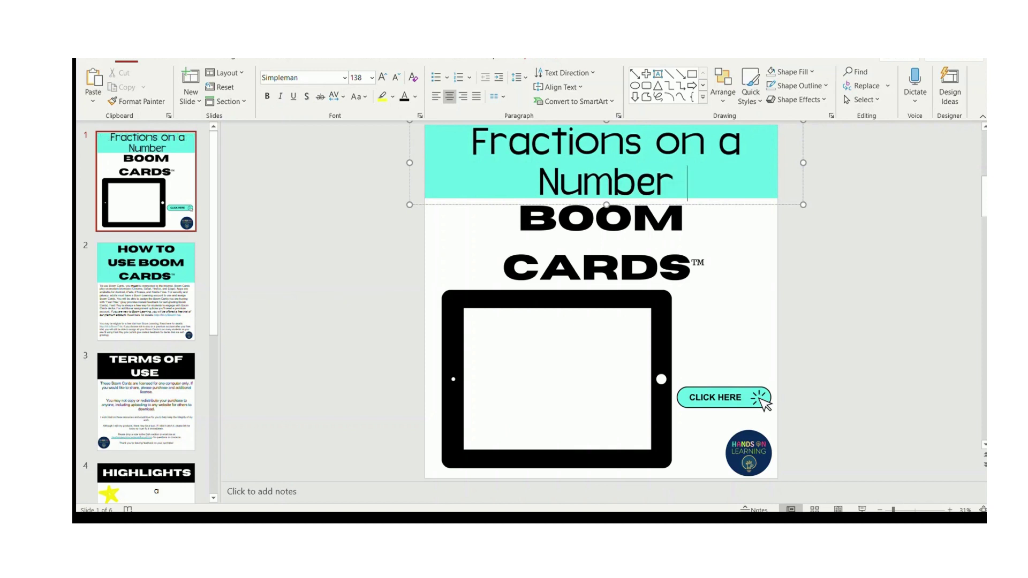
type("Line")
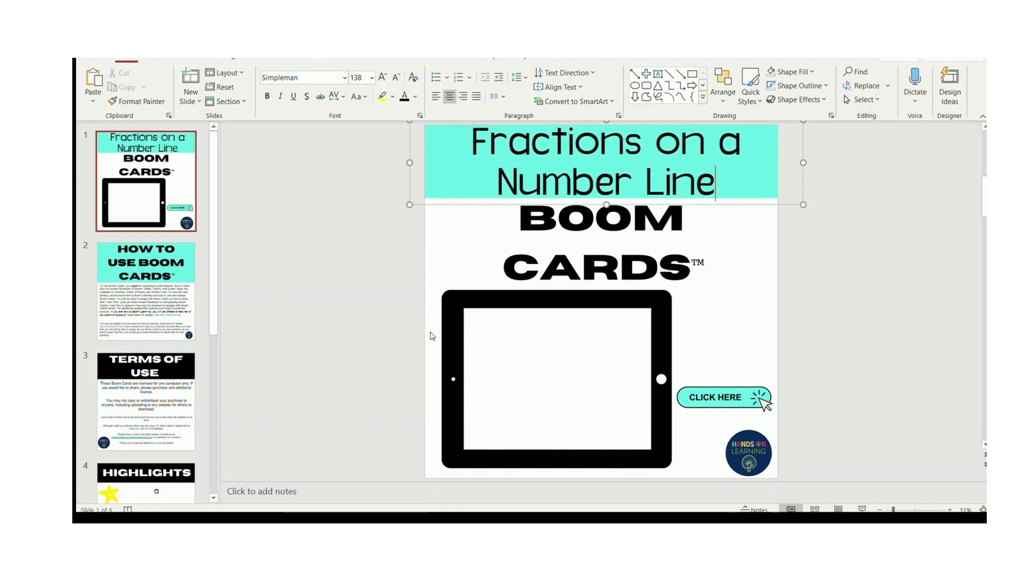
- Insert the Feed the Monster number-line picture and size it to fill the cover's tablet screen
left_click(433, 336)
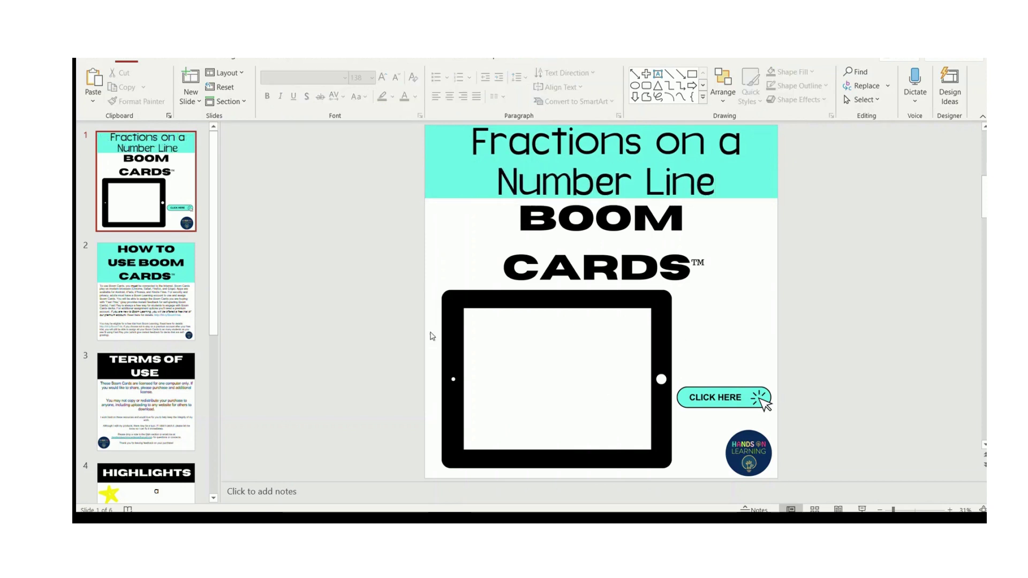
left_click(156, 56)
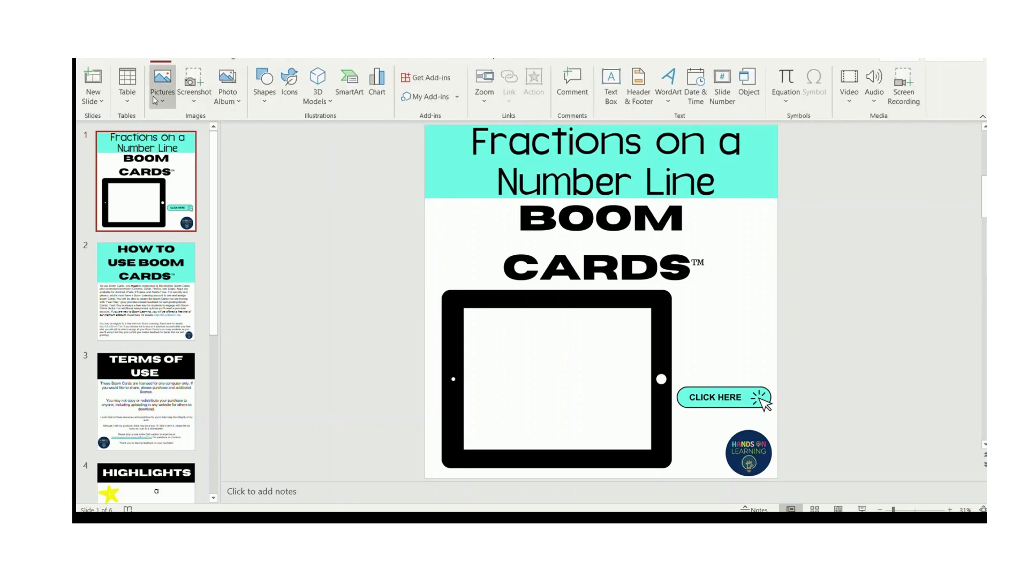
left_click(185, 136)
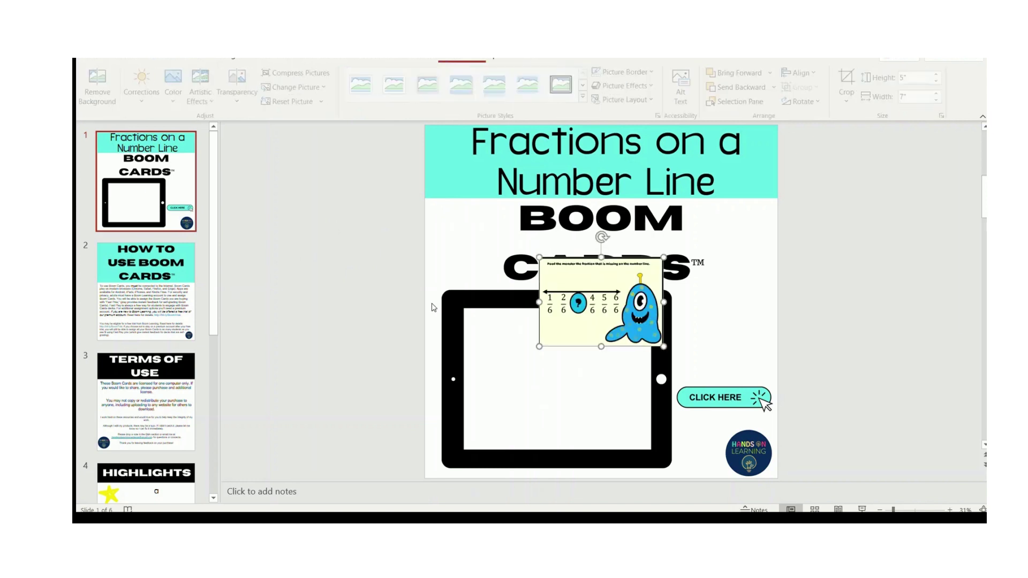
left_click_drag(577, 296, 492, 341)
left_click_drag(578, 391, 660, 442)
left_click_drag(558, 448, 556, 456)
left_click(743, 288)
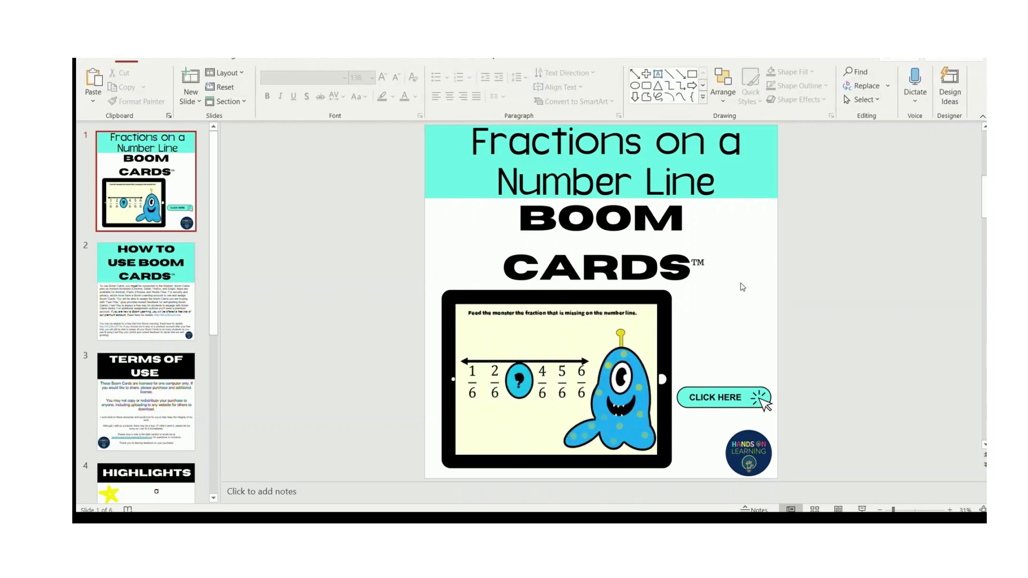
- On the HIGHLIGHTS slide, enter 'Identify fractions on a number line' and 'Drag and Drop to feed the monster'
scroll(147, 296, "down", 5)
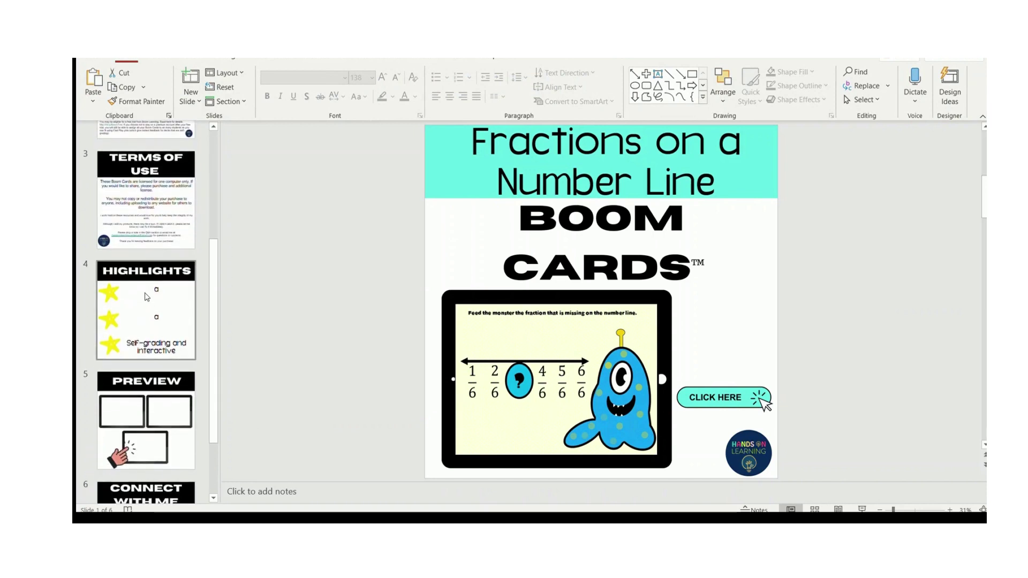
left_click(147, 296)
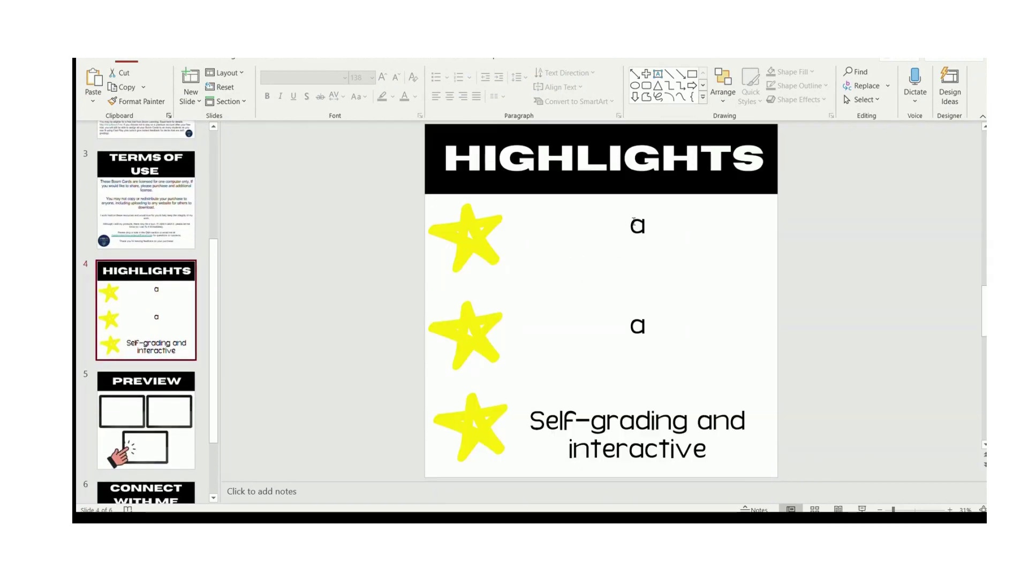
double_click(633, 221)
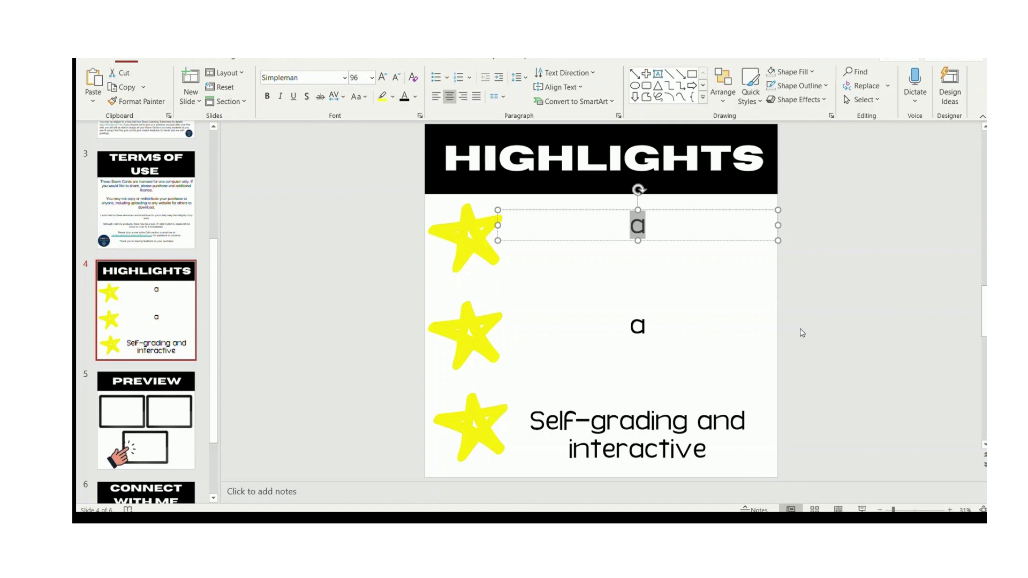
type("Identify fractions on a number line")
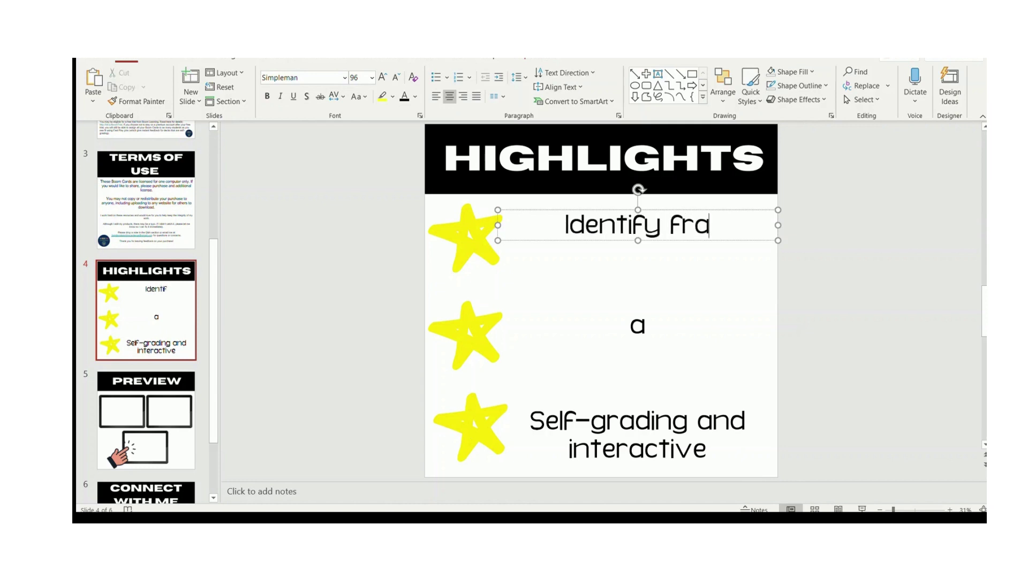
double_click(637, 325)
type("Drag and Drop to fe")
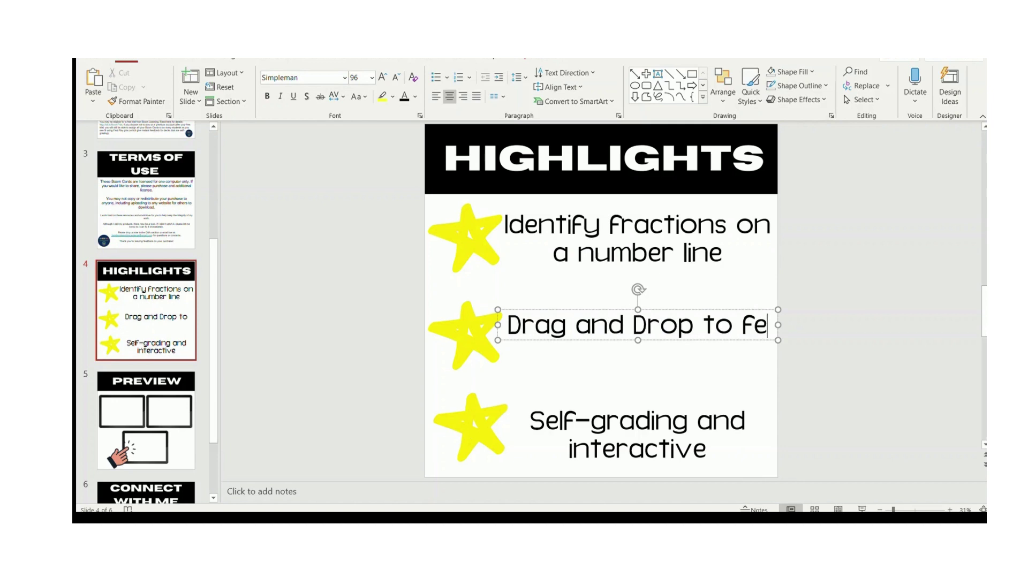
type("ed the monster")
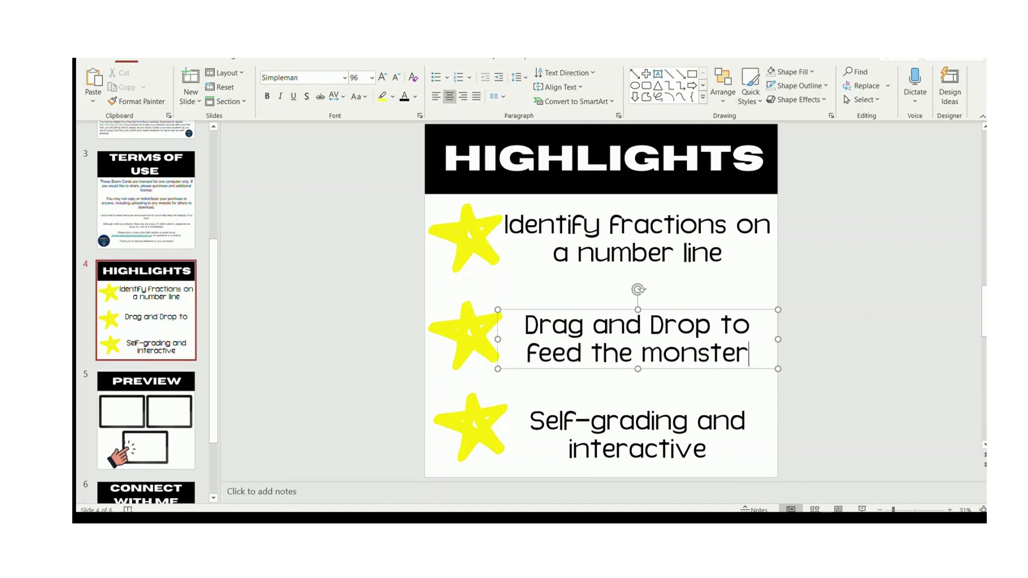
left_click(294, 358)
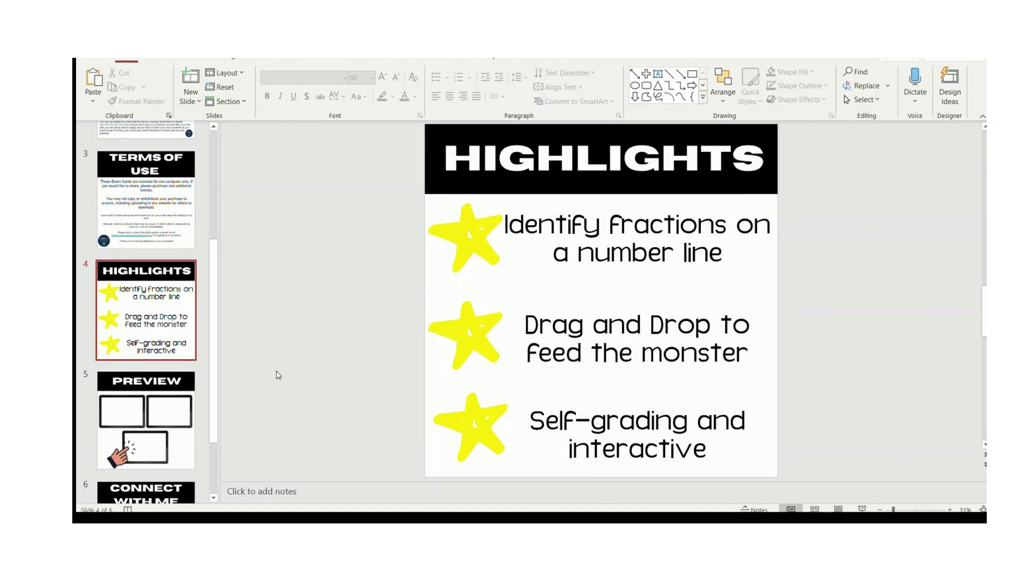
- On the PREVIEW slide, paste in the monster number-line card pictures
left_click(122, 426)
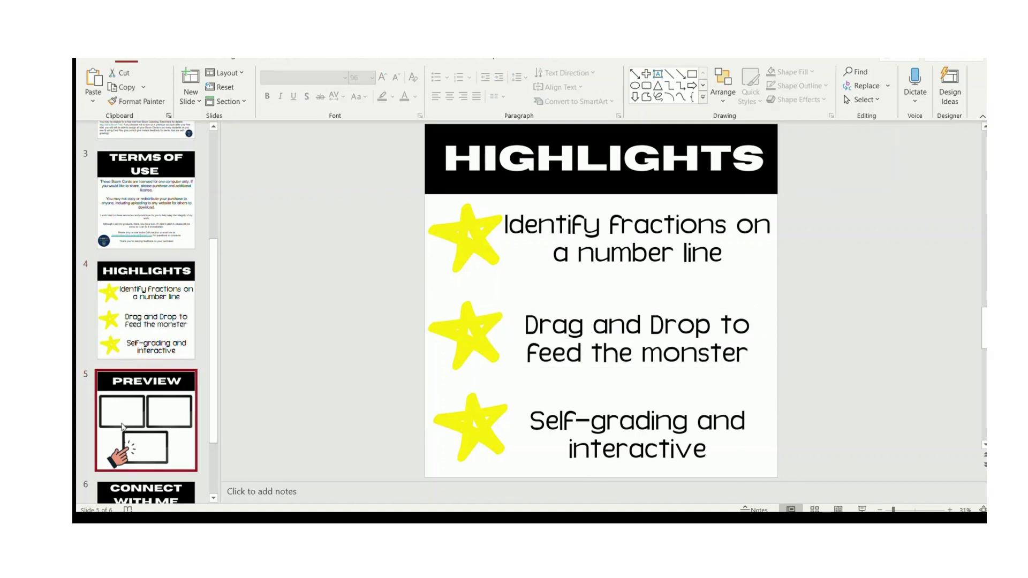
left_click(161, 60)
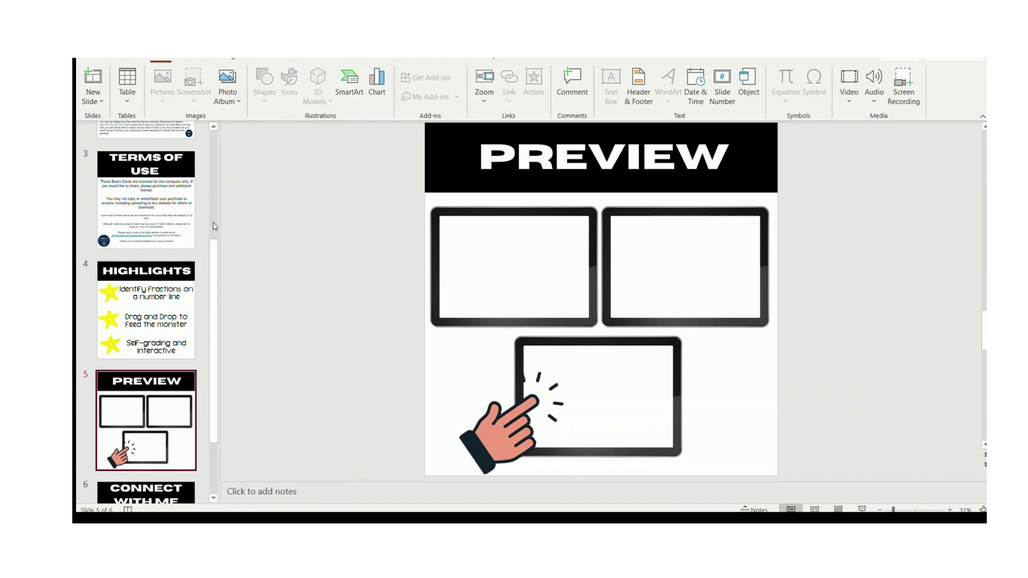
key("ctrl+v")
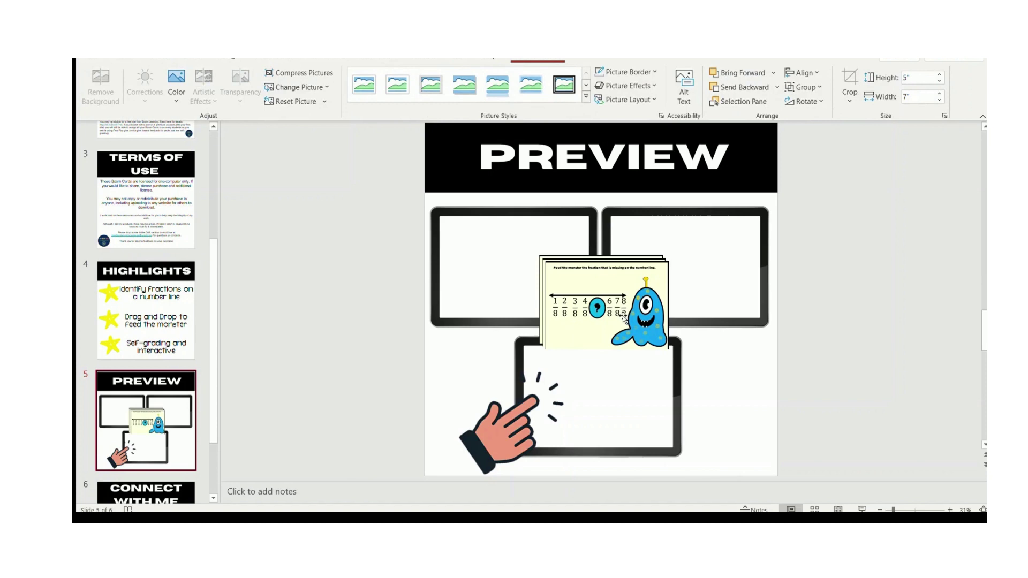
left_click_drag(623, 317, 738, 261)
left_click(661, 394)
- Fit the eighths, sixths and quarters cards into the bottom, left and right tablets
left_click(688, 286)
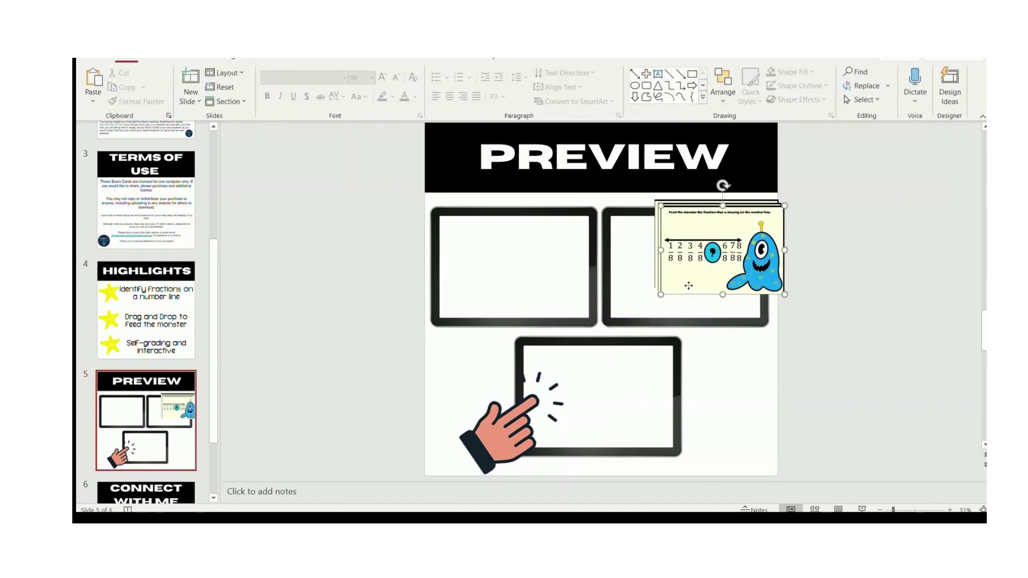
left_click_drag(688, 286, 543, 421)
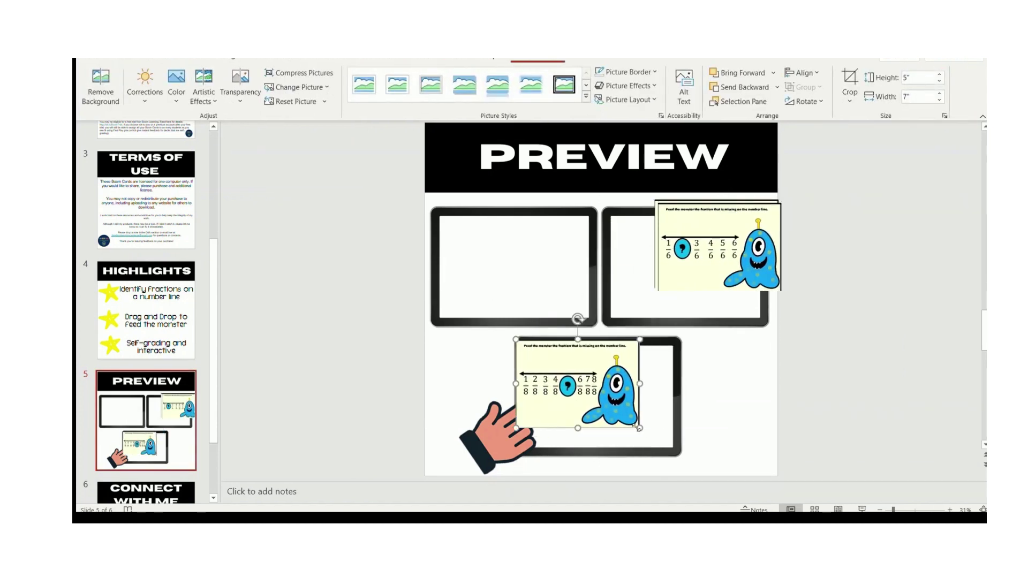
left_click_drag(639, 428, 677, 453)
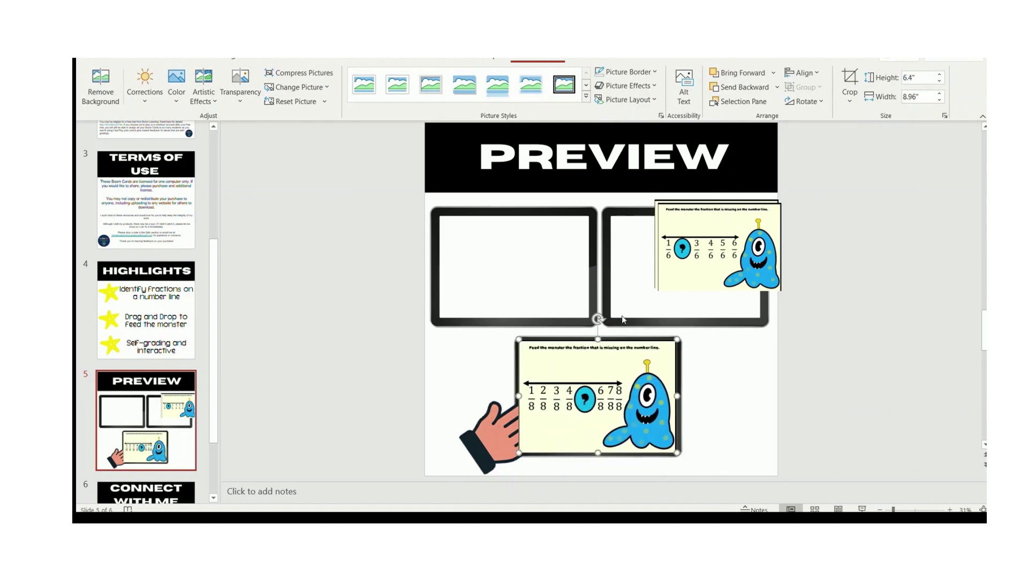
left_click_drag(686, 265, 463, 284)
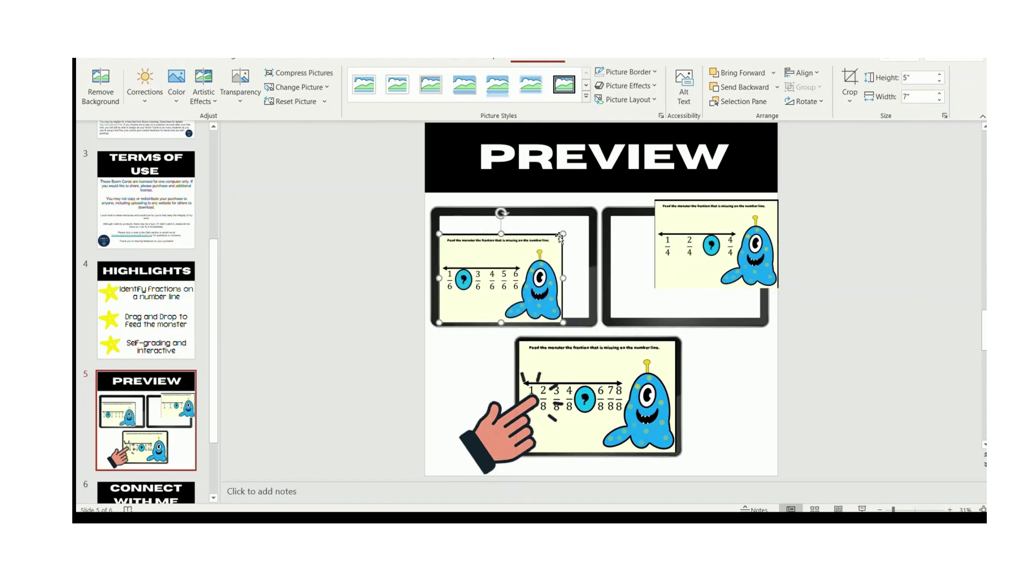
left_click_drag(565, 233, 594, 213)
left_click_drag(683, 258, 638, 295)
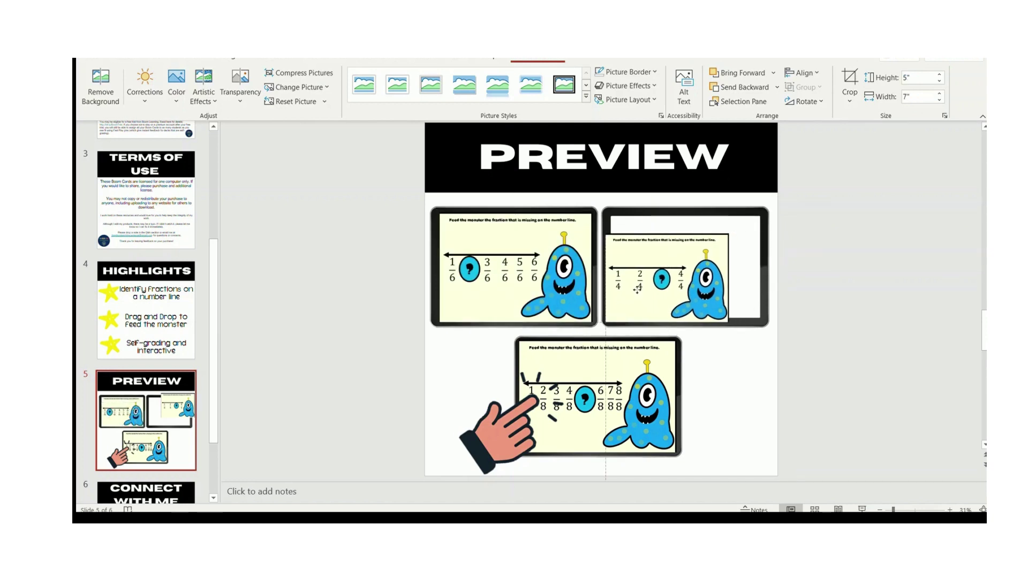
left_click_drag(734, 236, 767, 219)
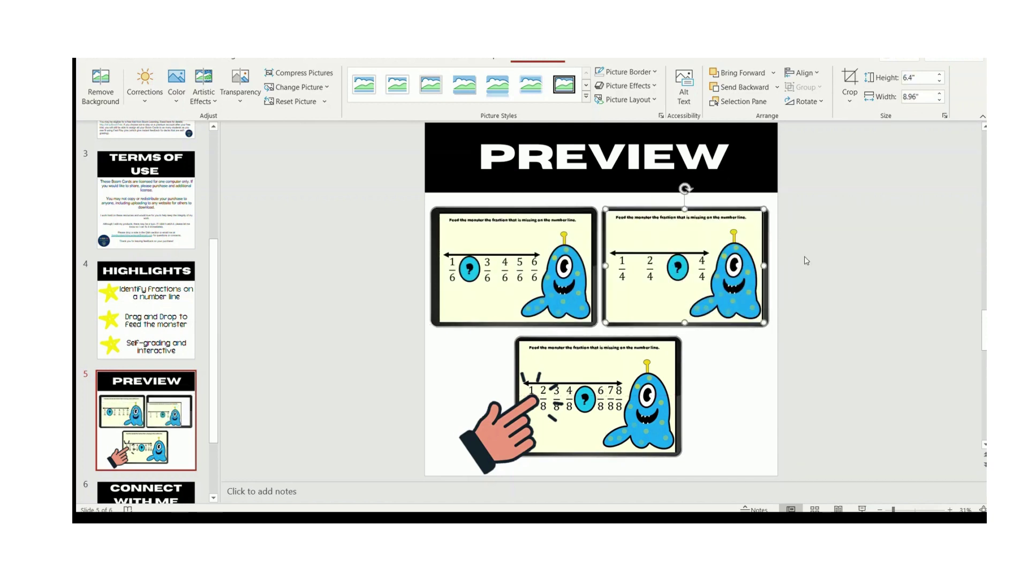
- Move and shrink the pointing hand over the missing-fraction question-mark circle
left_click(831, 284)
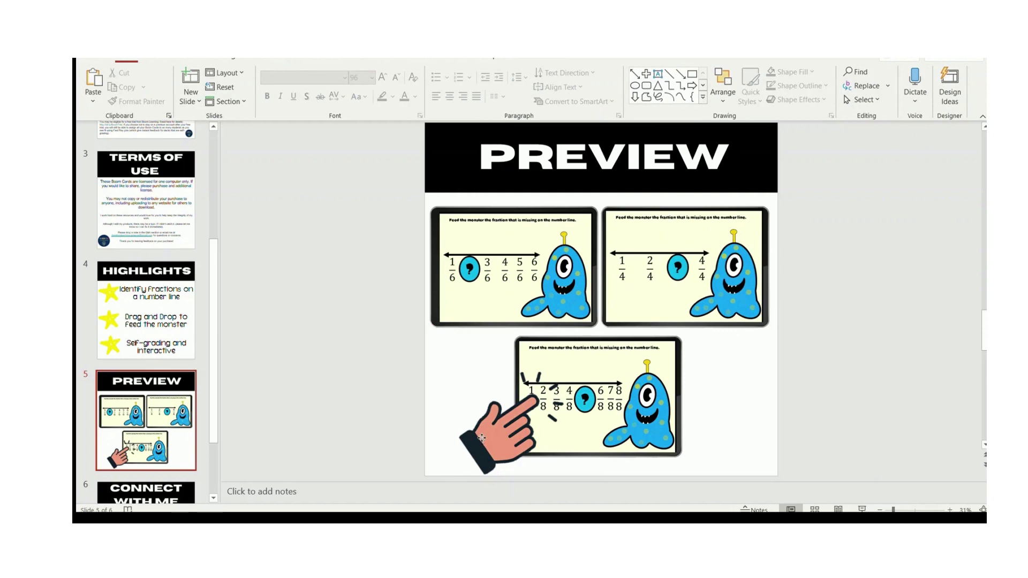
left_click_drag(482, 438, 532, 446)
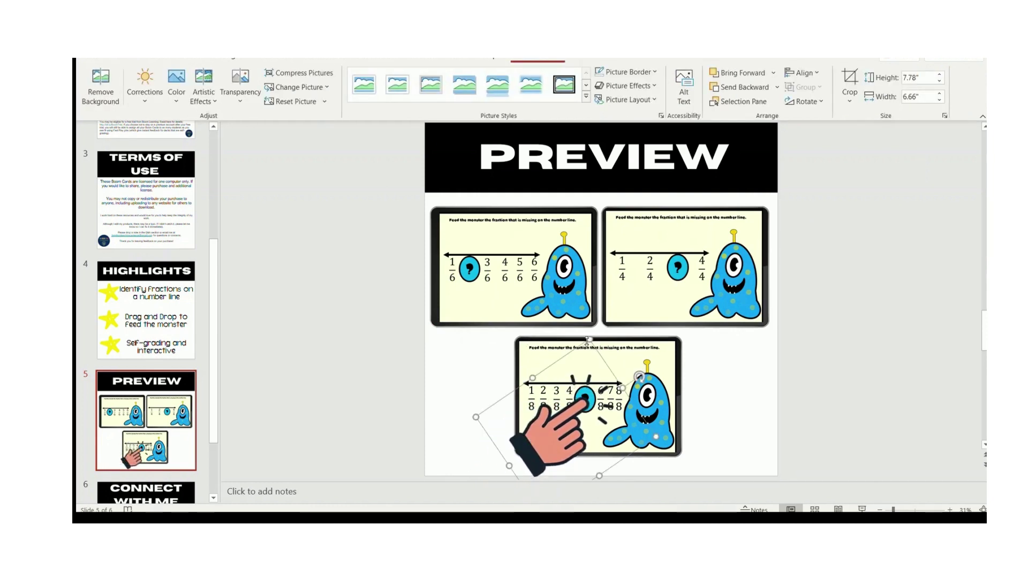
left_click_drag(588, 341, 586, 353)
left_click_drag(581, 414, 582, 421)
left_click(316, 386)
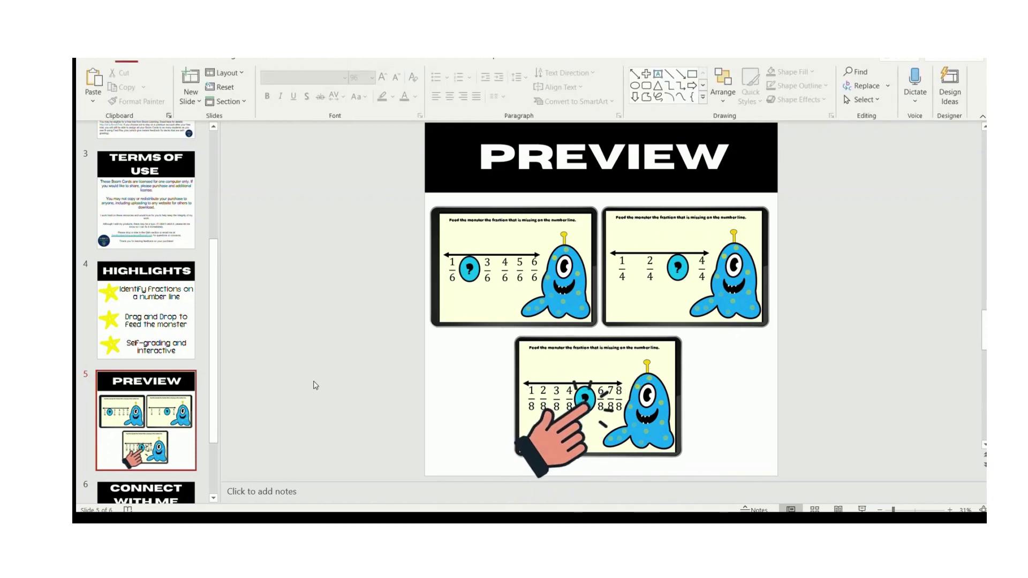
left_click(157, 387)
scroll(158, 388, "down", 2)
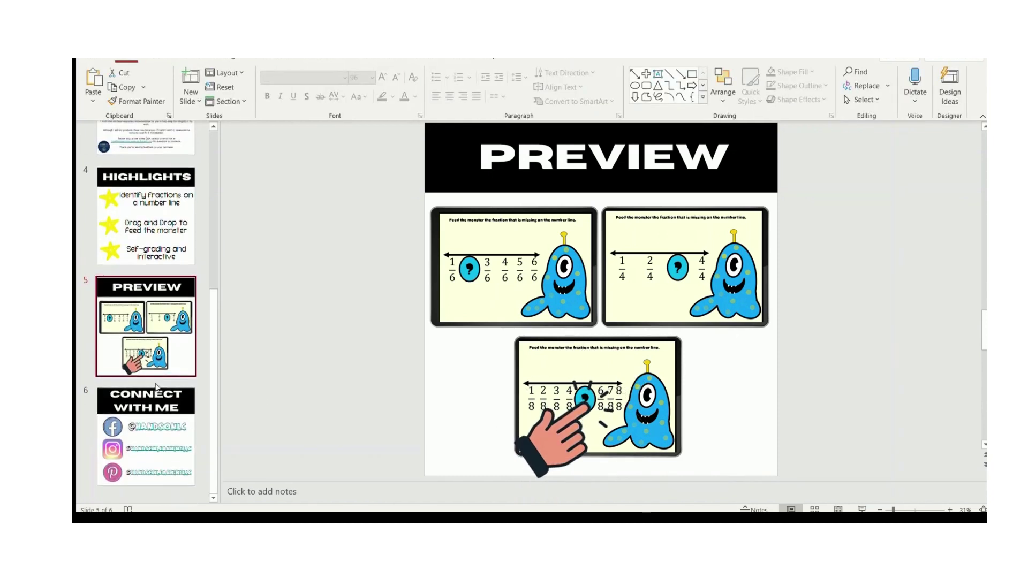
- Save a copy of the deck as 'Boom Cards Templates blue' in OneDrive Documents
left_click(184, 439)
key("Up")
key("Up")
key("Up")
key("Up")
key("Up")
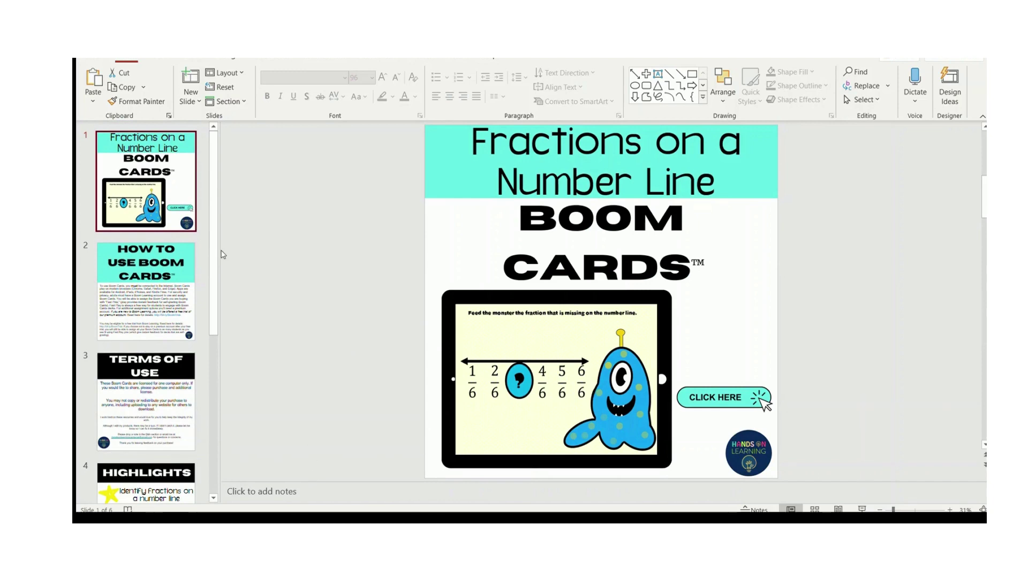
left_click(91, 54)
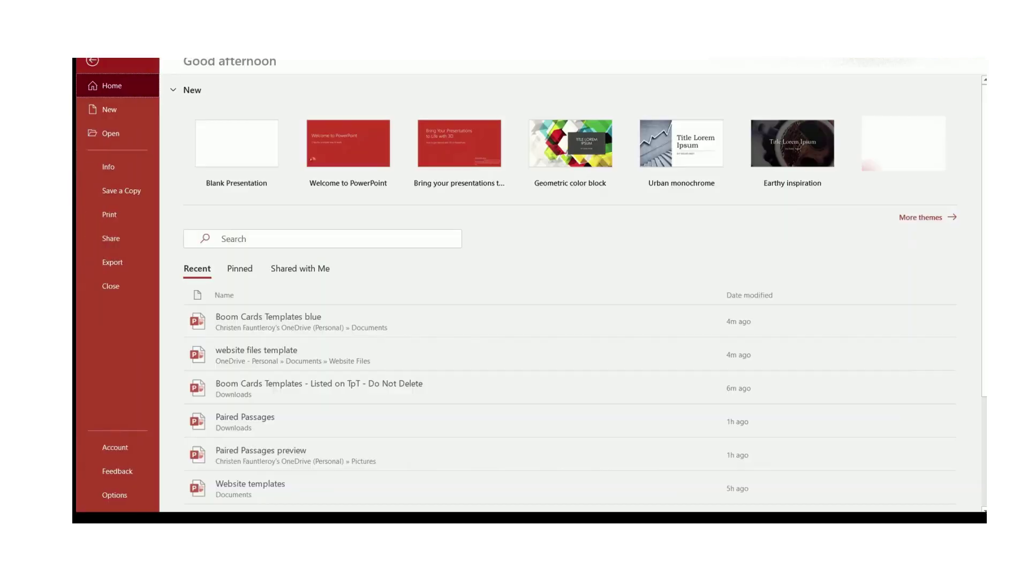
left_click(118, 188)
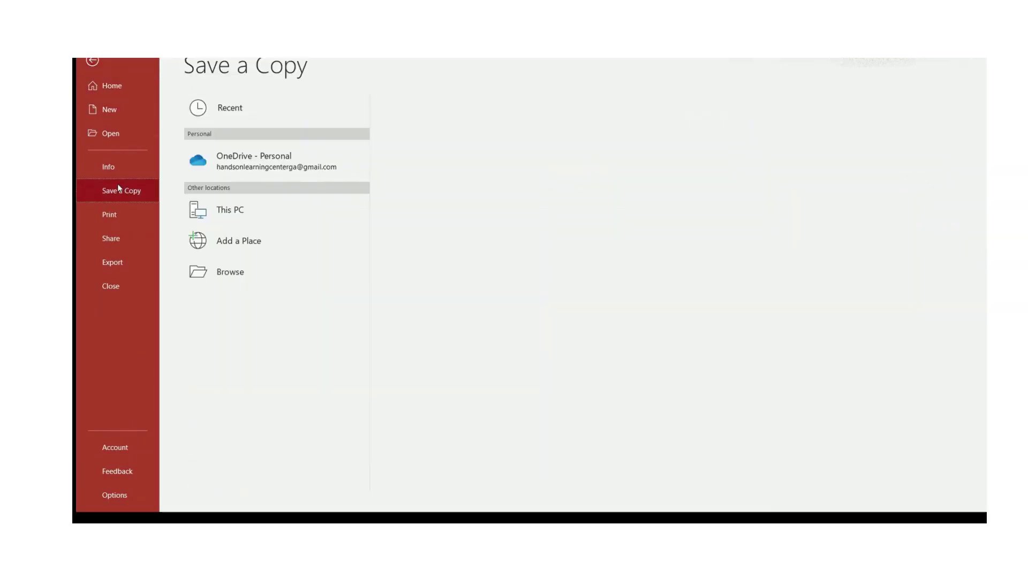
left_click(271, 276)
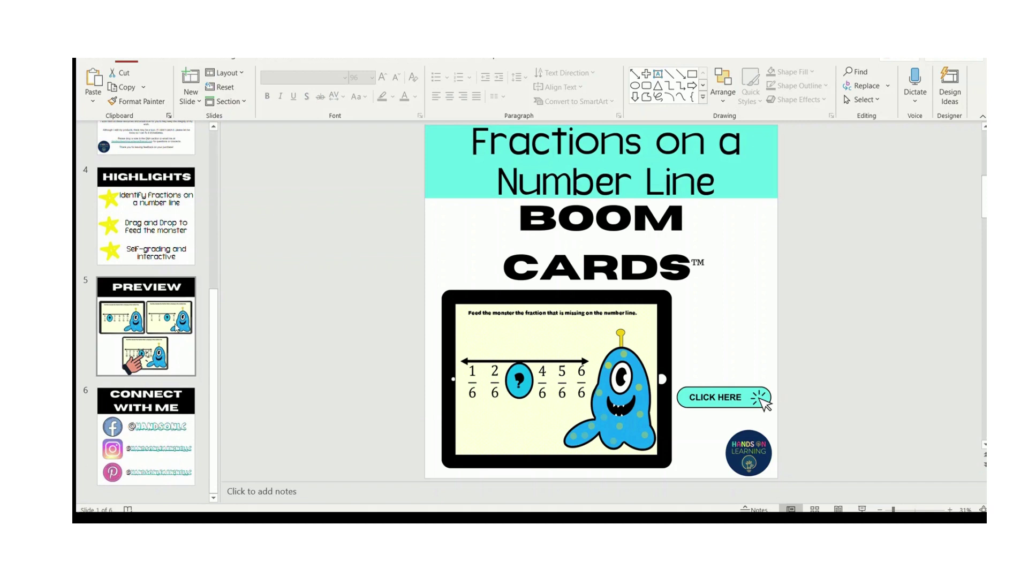
- Save a copy of the deck as a 6-page PDF, which opens in Adobe Acrobat
left_click(170, 289)
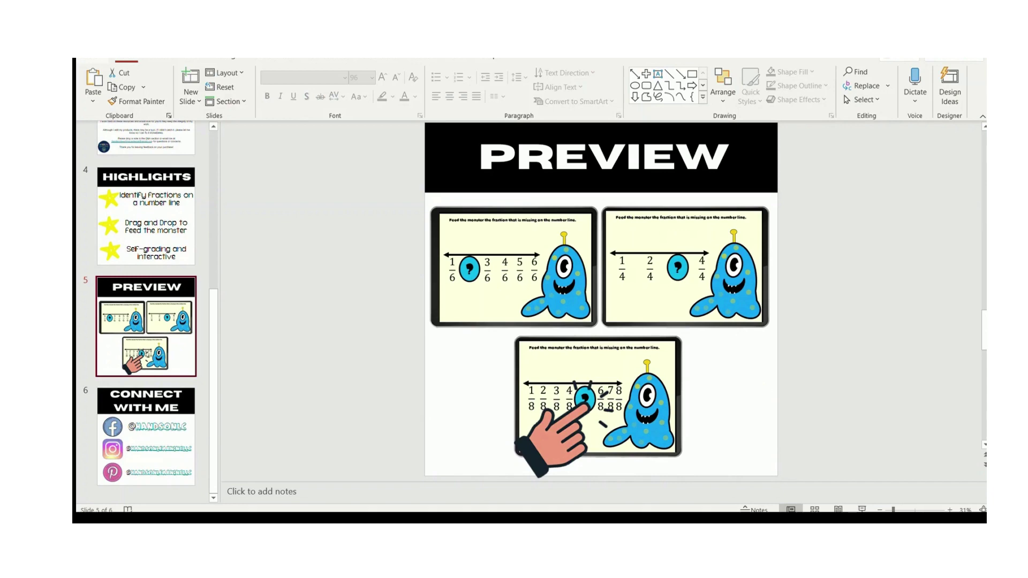
key("alt+f")
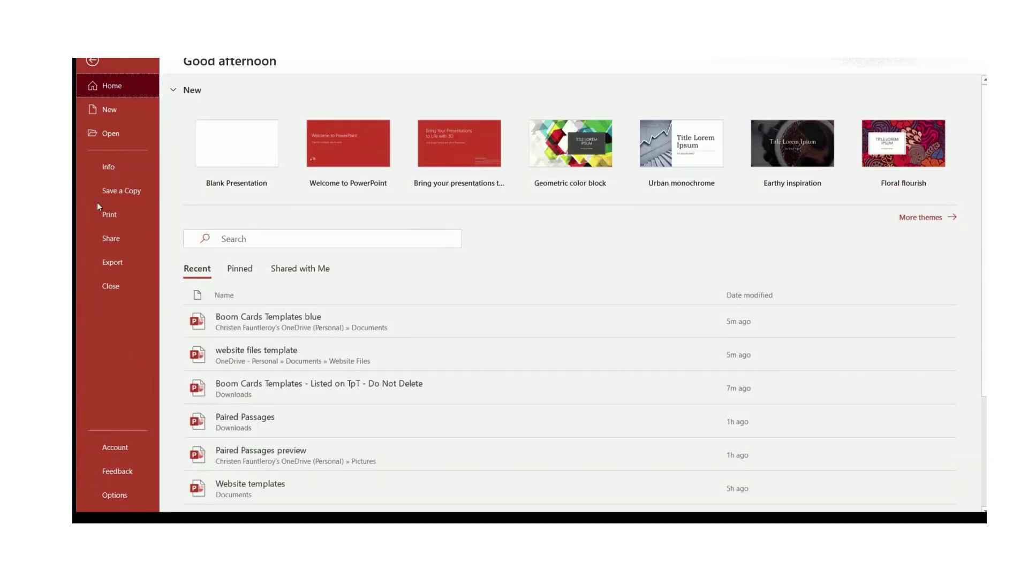
left_click(119, 189)
left_click(237, 272)
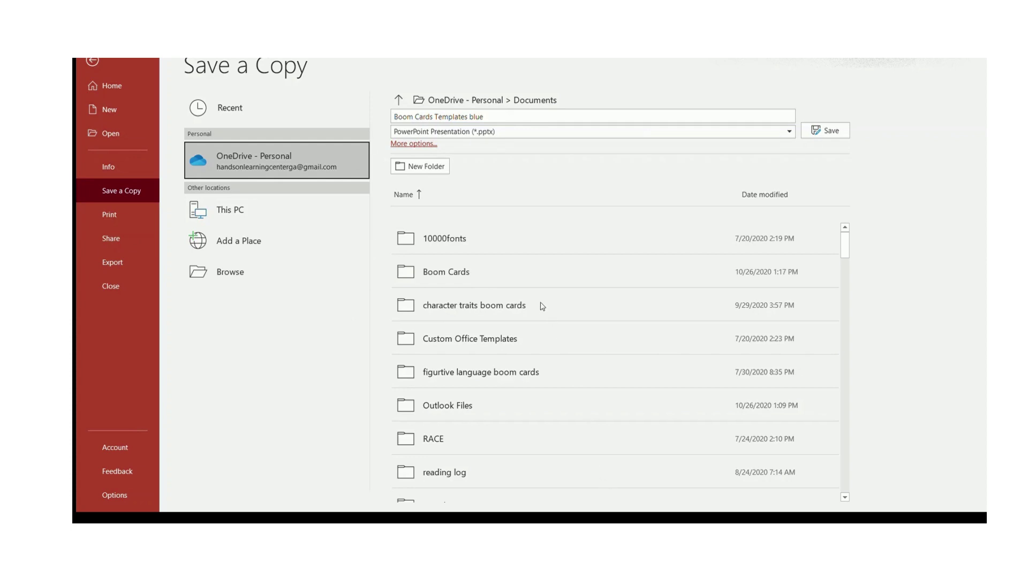
key("Return")
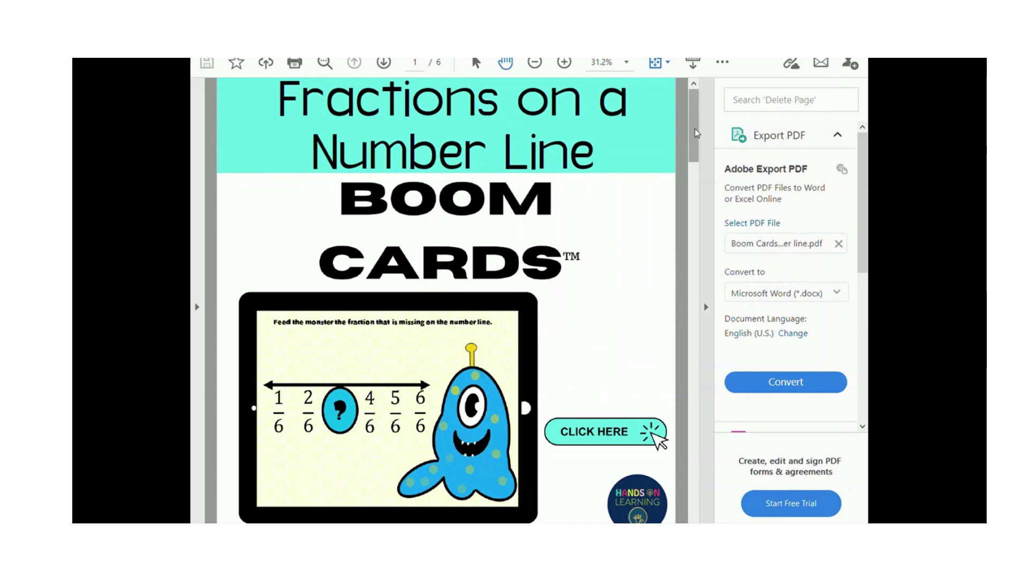
- Page through the exported PDF to page 6/6, then return to page 1
left_click_drag(693, 130, 704, 213)
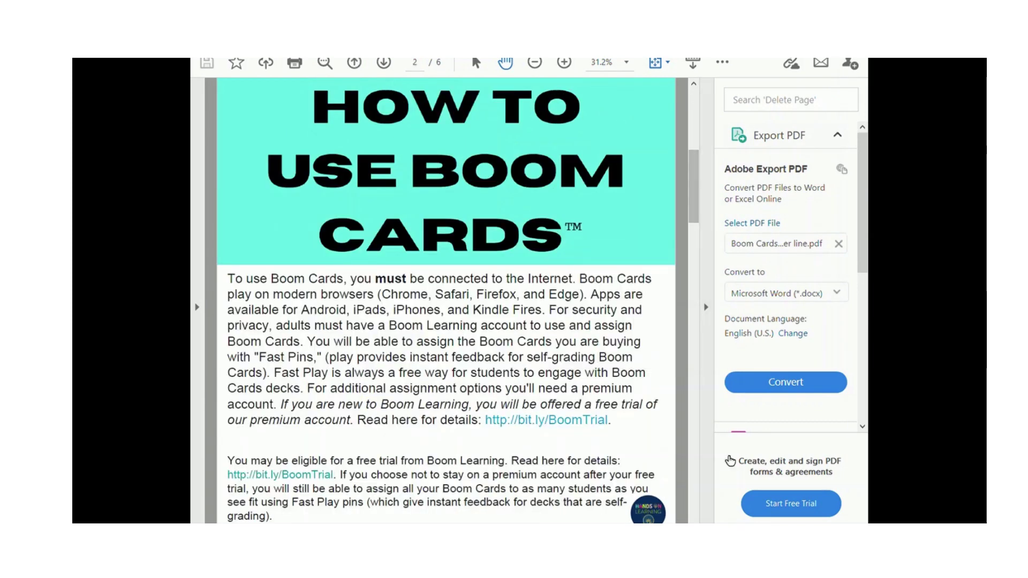
left_click(698, 519)
left_click(699, 519)
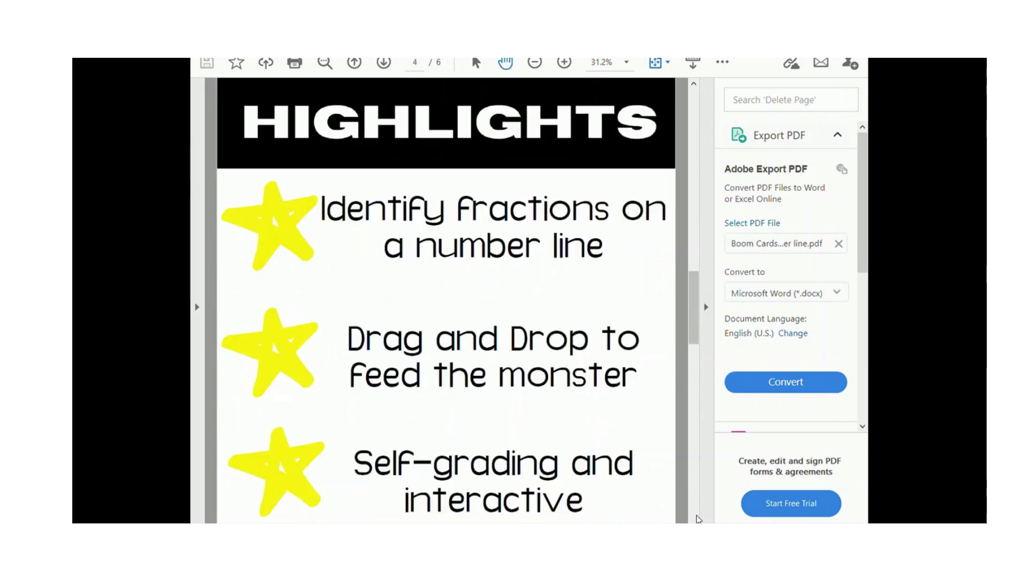
left_click(698, 518)
left_click(698, 519)
left_click_drag(698, 518, 694, 123)
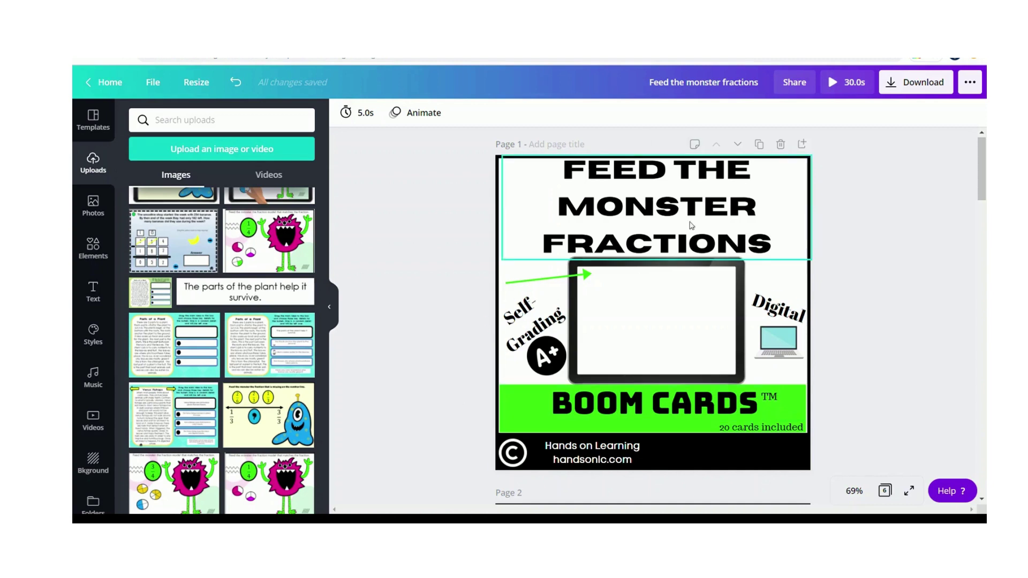
- Change the cover title to FEED THE MONSTER NUMBER LINE FRACTIONS at font size 36
left_click(728, 196)
left_click(730, 196)
left_click(729, 197)
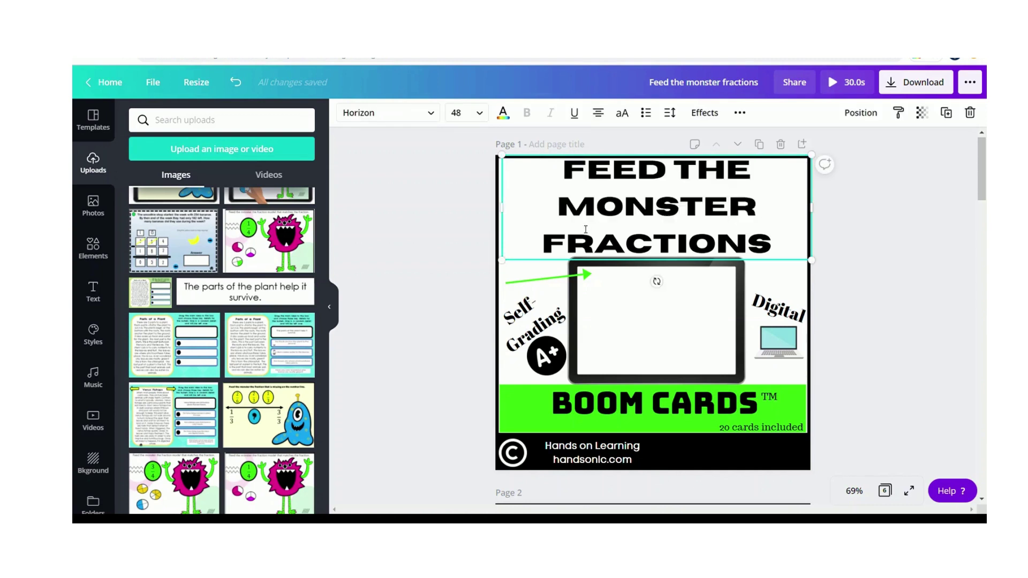
key("Right")
type("NUMB")
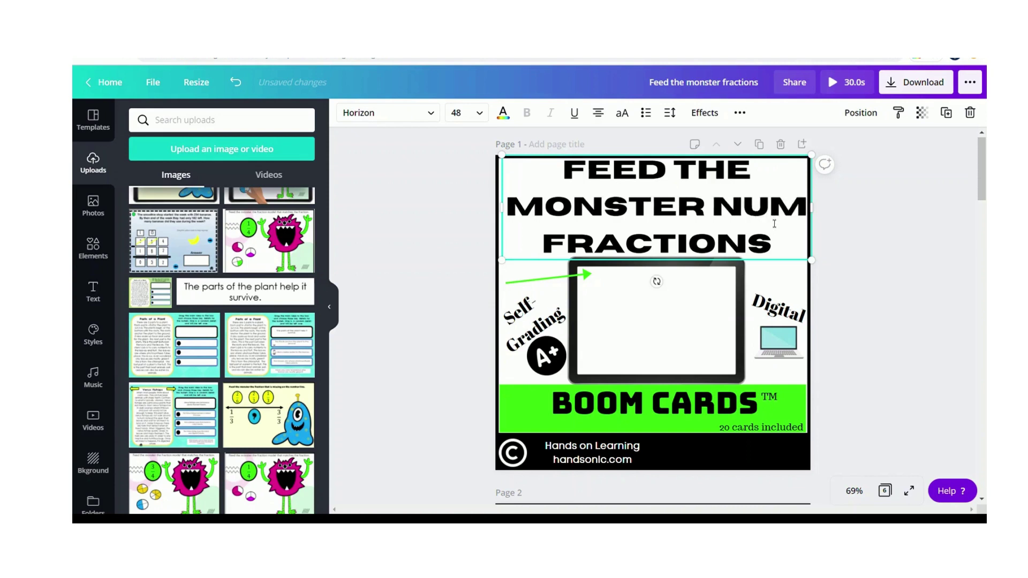
type("ER LINE")
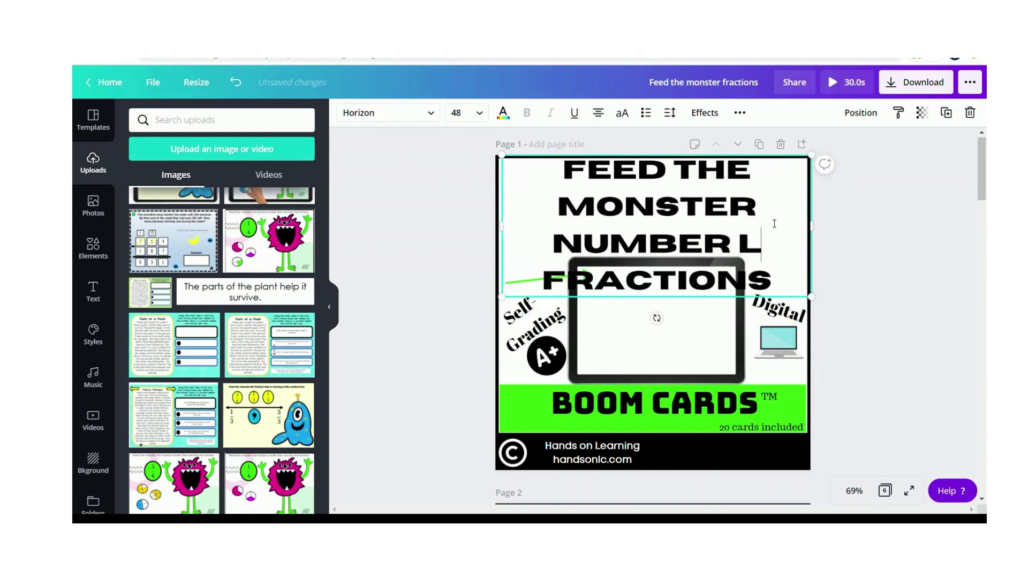
left_click_drag(772, 291, 560, 171)
left_click(480, 112)
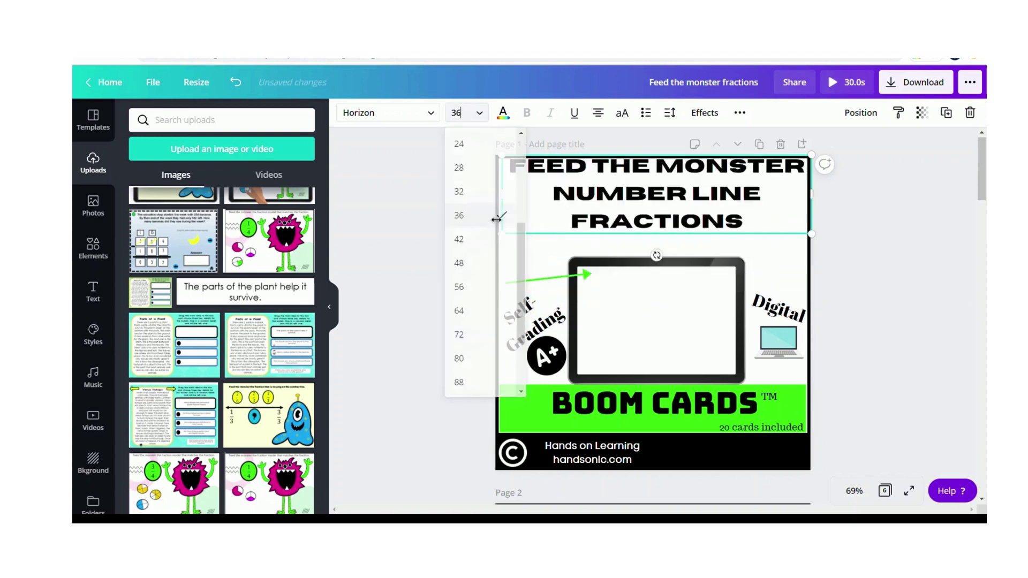
left_click(459, 216)
- Enlarge the tablet frame, shrink the Self-Grading text to 28.4, and nudge the A+ badge down-left
left_click(706, 287)
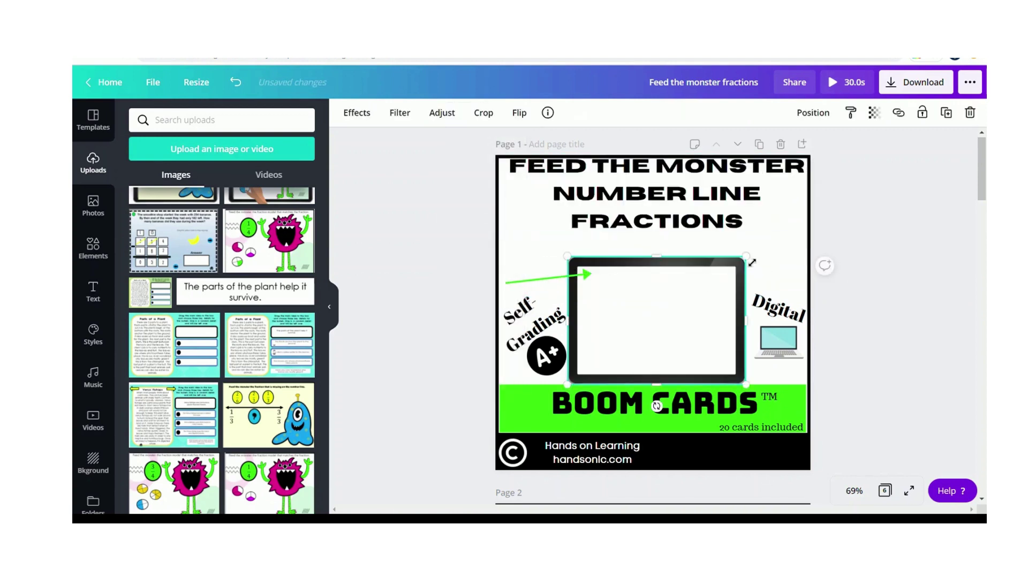
left_click_drag(752, 263, 756, 243)
left_click_drag(676, 280, 672, 281)
left_click(546, 356)
left_click(535, 322)
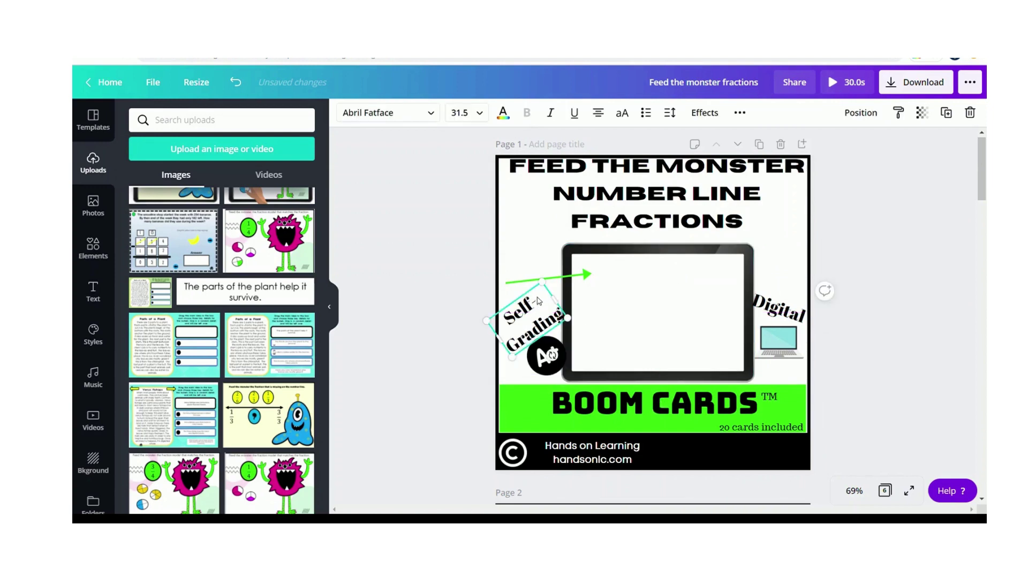
left_click_drag(547, 291, 530, 308)
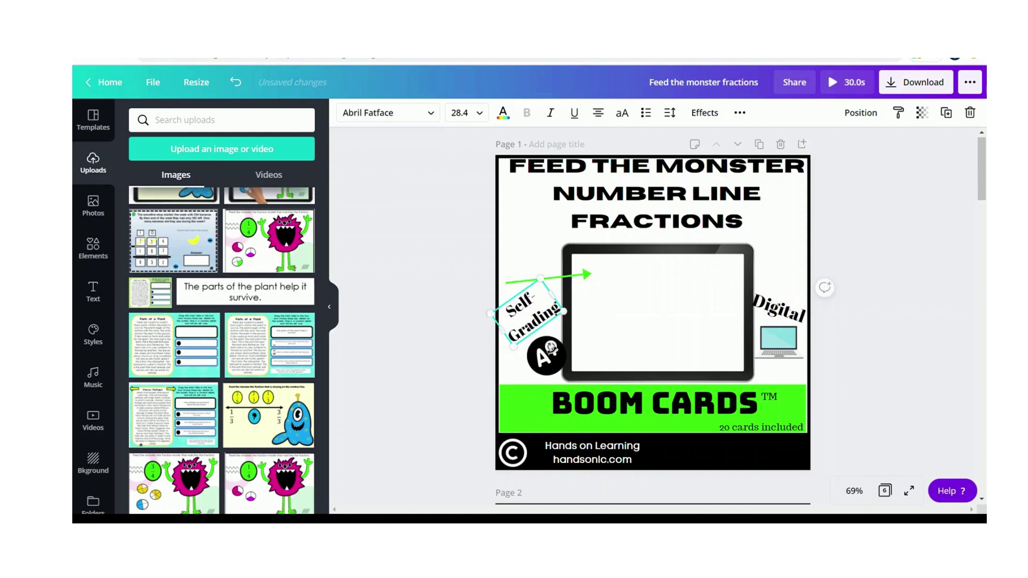
left_click_drag(548, 368, 537, 371)
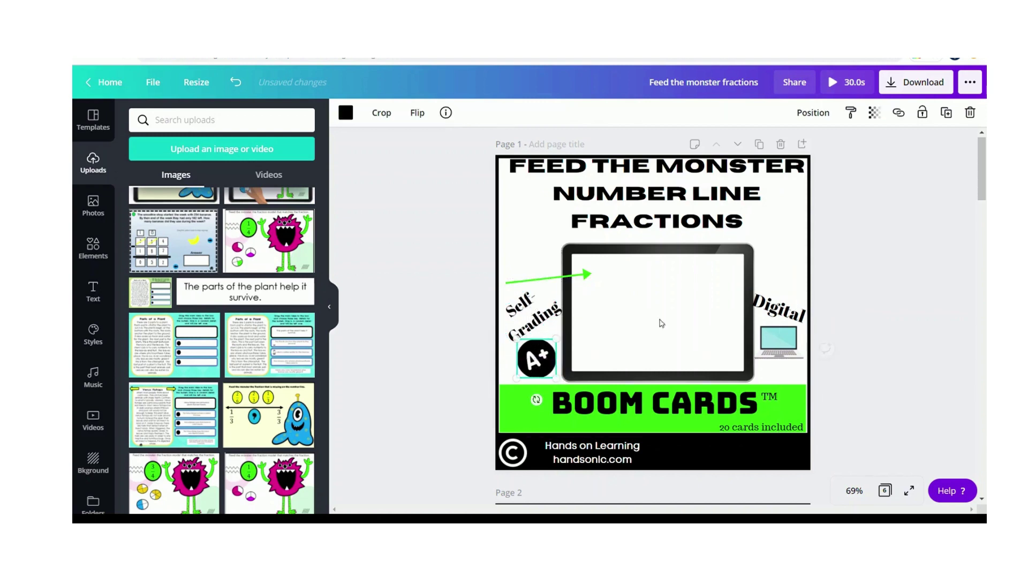
- Shrink the Digital text to 26.1 and move it up above the laptop icon
left_click(761, 295)
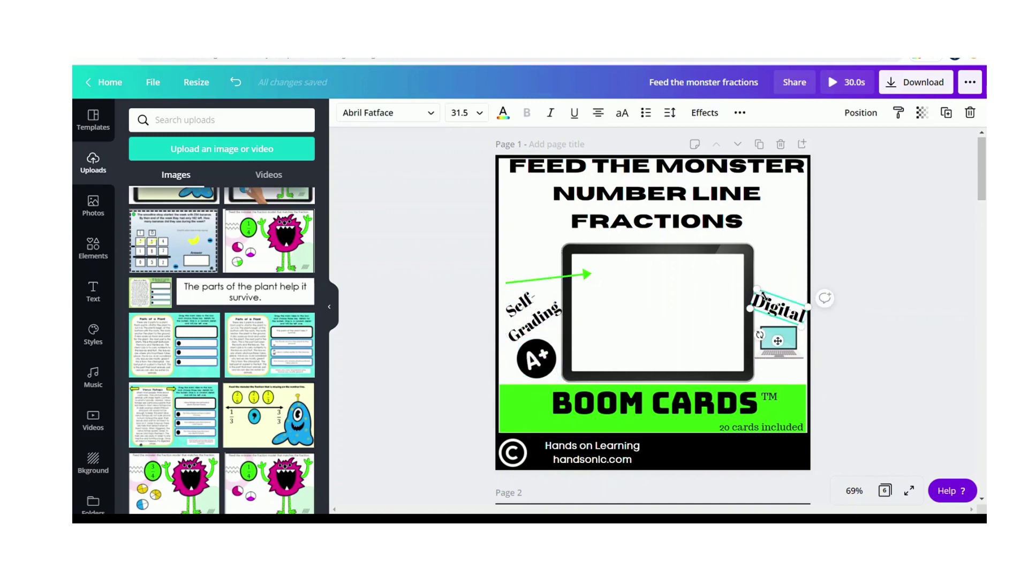
left_click_drag(760, 295, 784, 301)
left_click(884, 378)
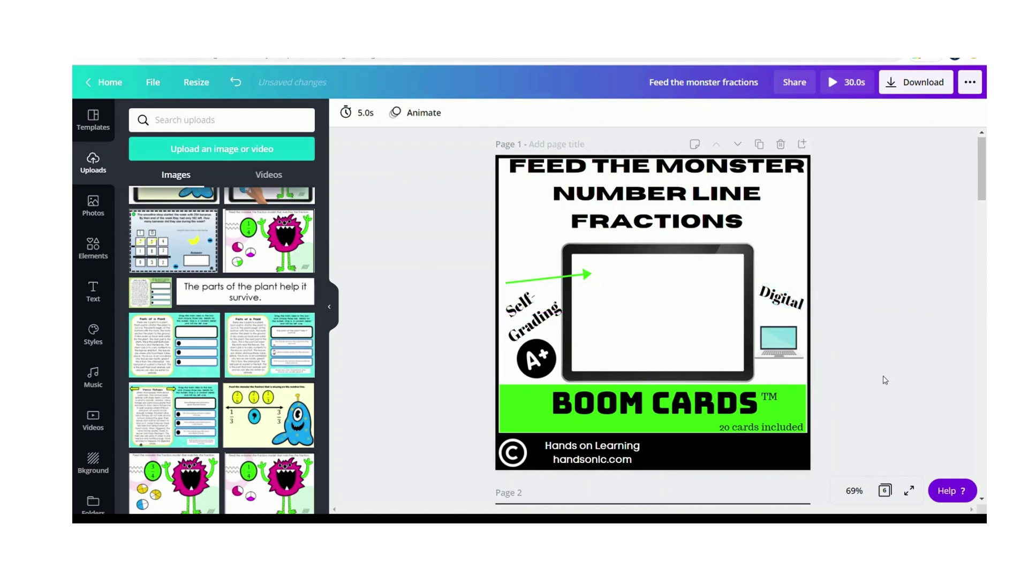
left_click(792, 308)
left_click(858, 352)
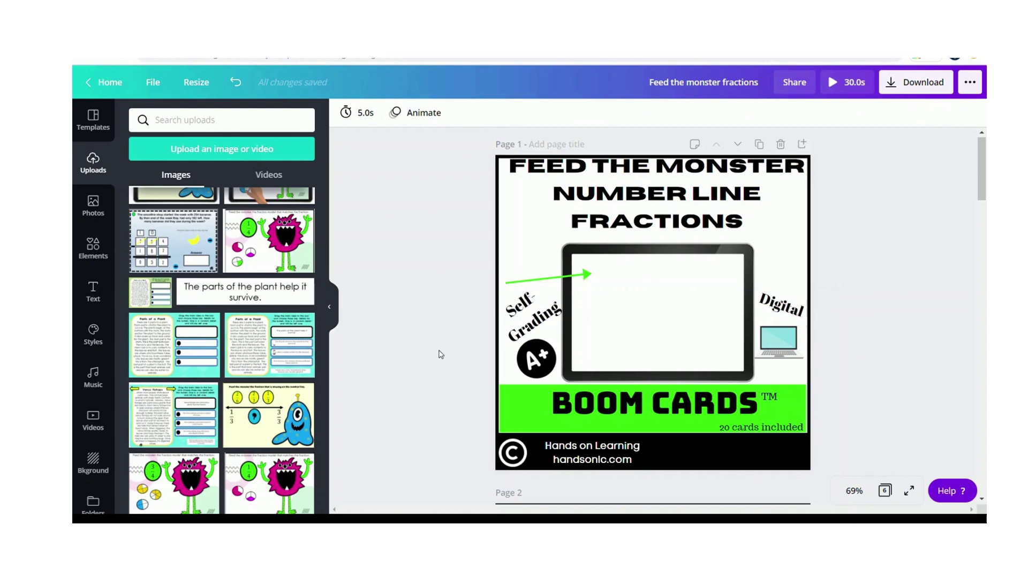
- Drop the blue monster number-line card image from Uploads into the tablet screen
scroll(222, 282, "up", 1)
scroll(223, 282, "down", 5)
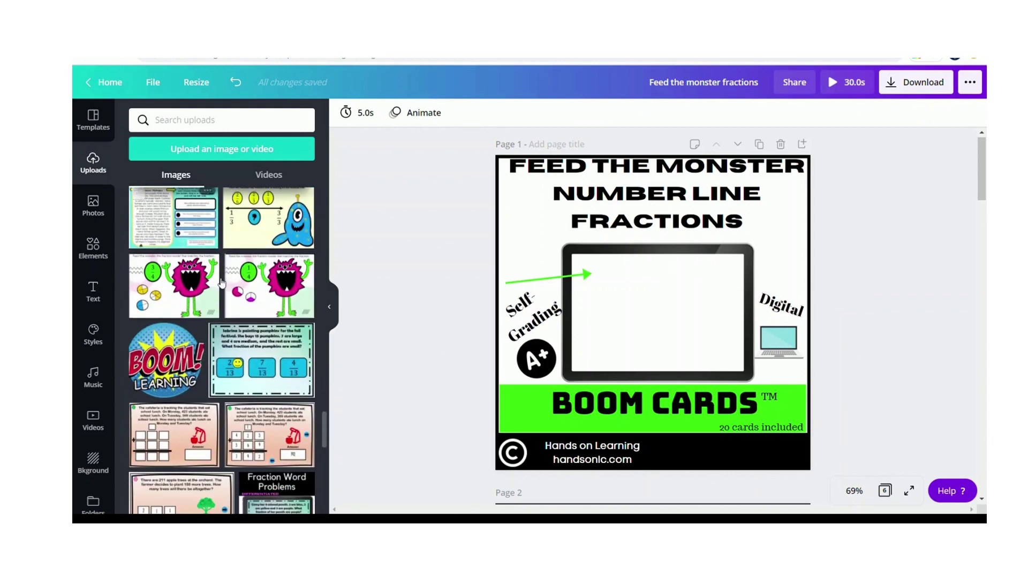
left_click_drag(268, 220, 699, 310)
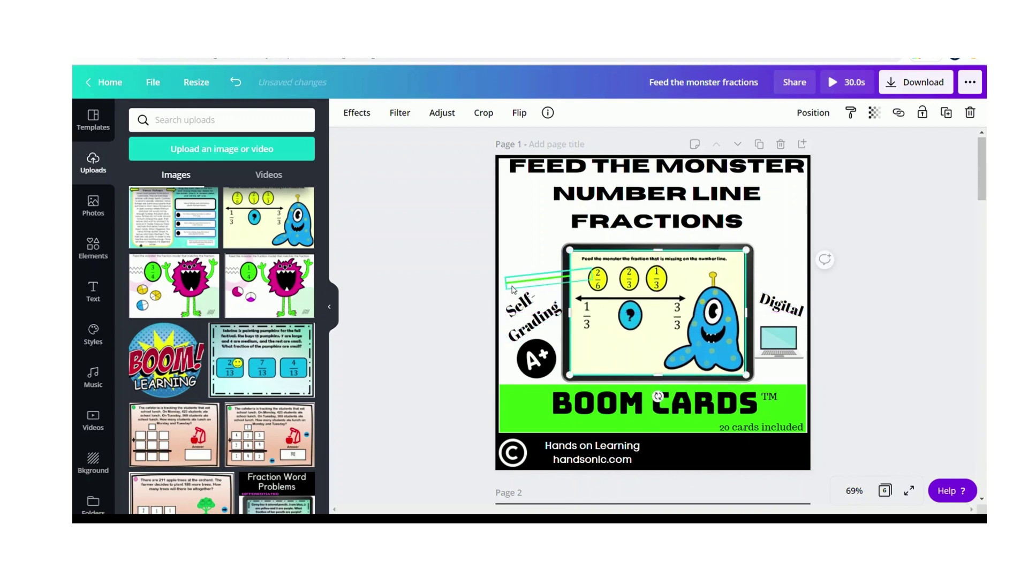
key("Escape")
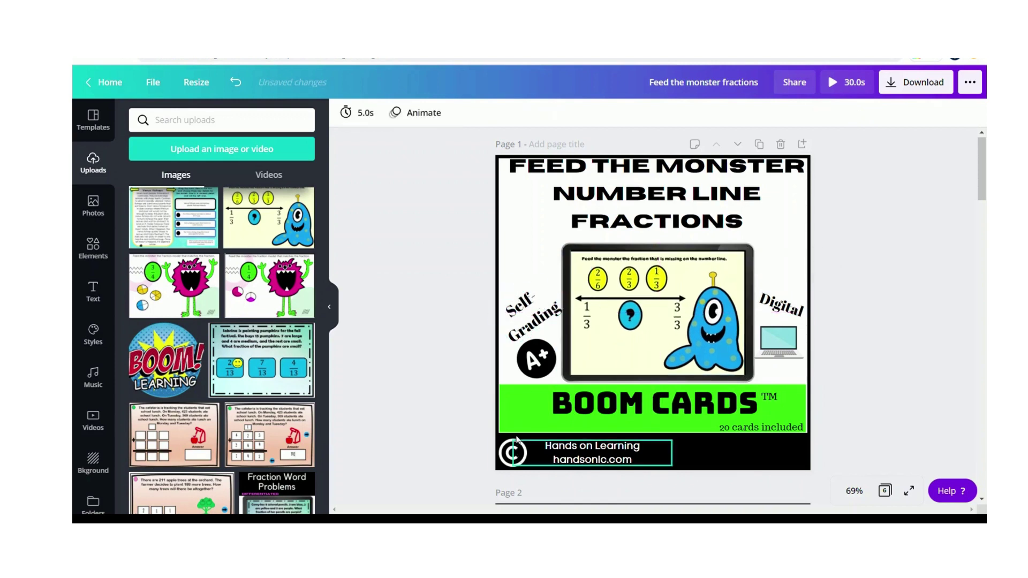
- Change the cover's '20 cards included' text to '15 cards included'
left_click(728, 428)
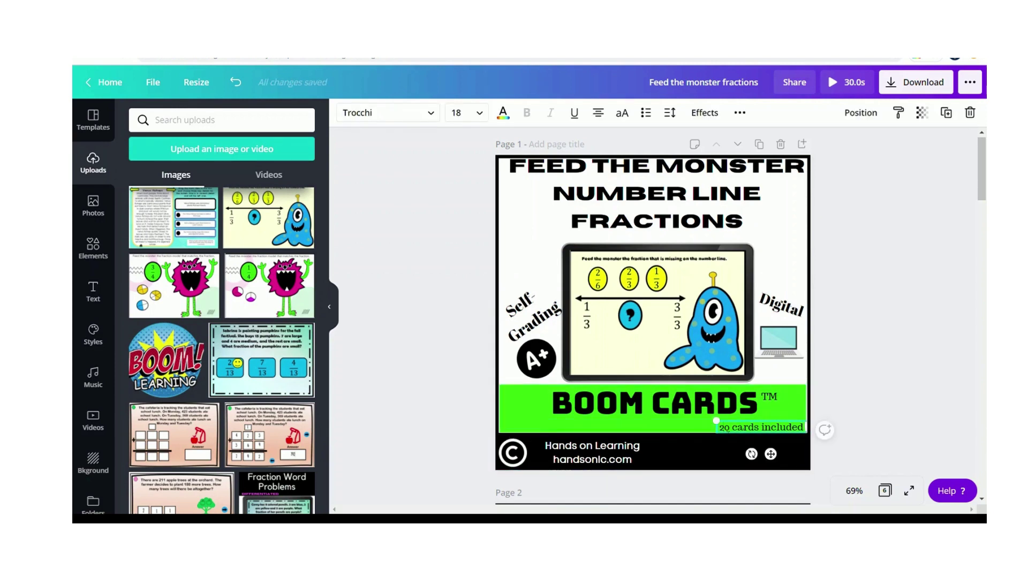
double_click(724, 428)
type("15")
left_click(908, 399)
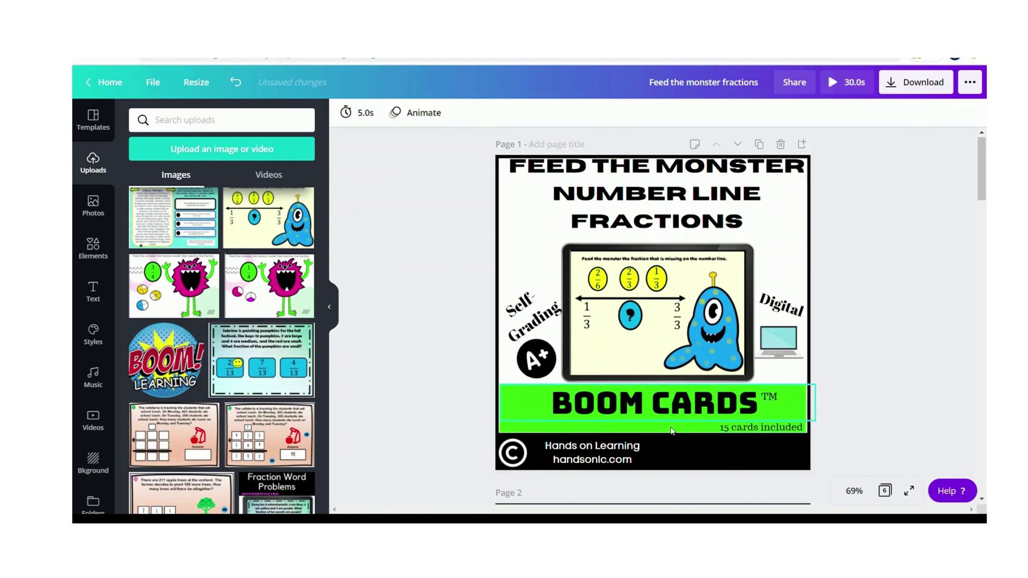
- Recolour the green BOOM CARDS band, and all matching green elements, to yellow
left_click(518, 428)
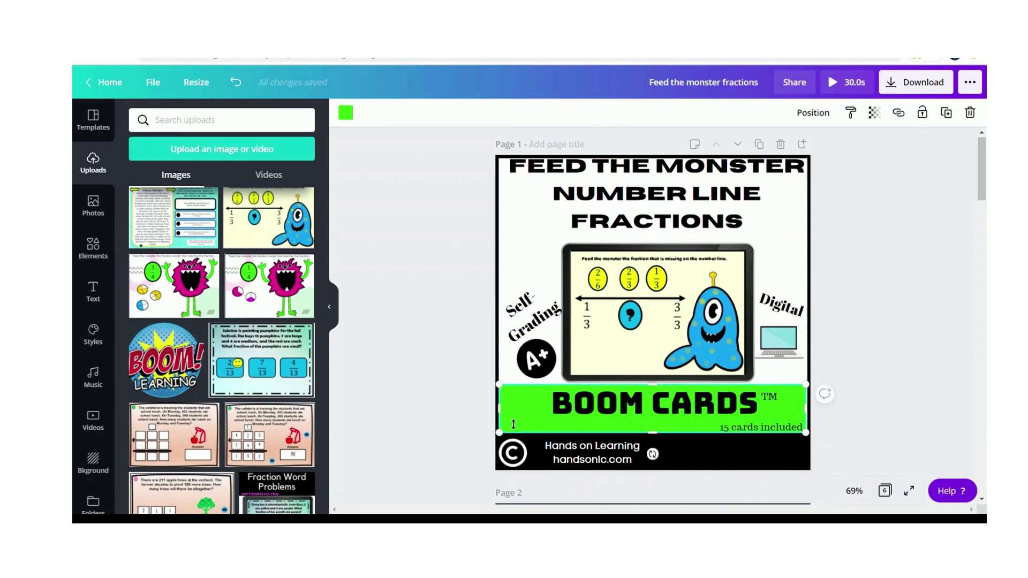
left_click(346, 113)
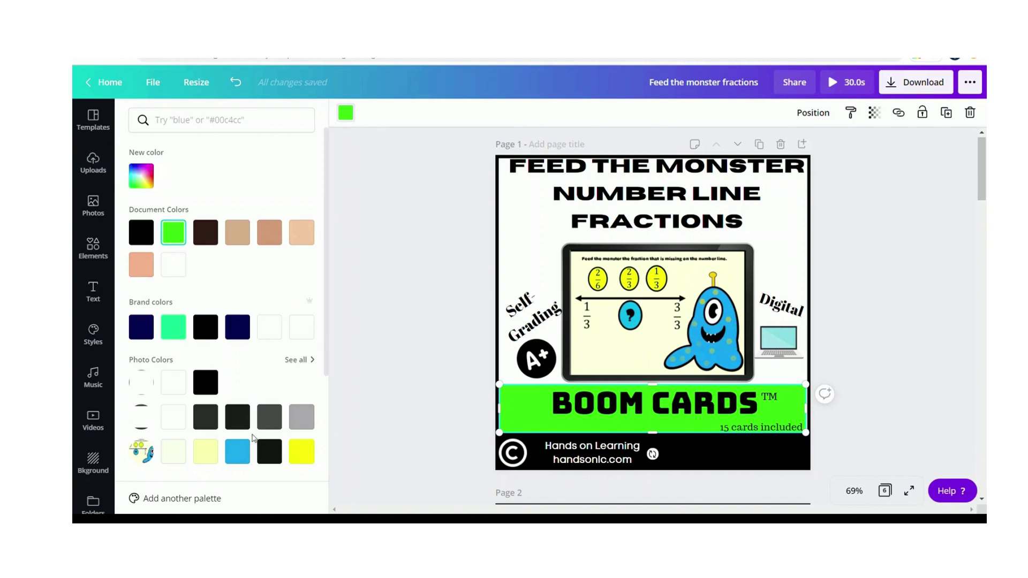
left_click(301, 451)
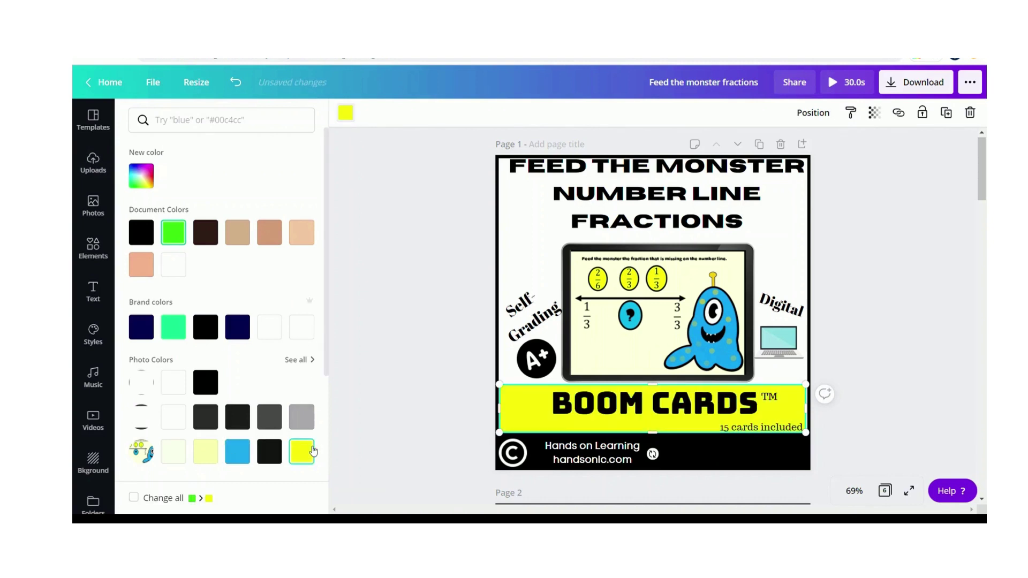
left_click(134, 497)
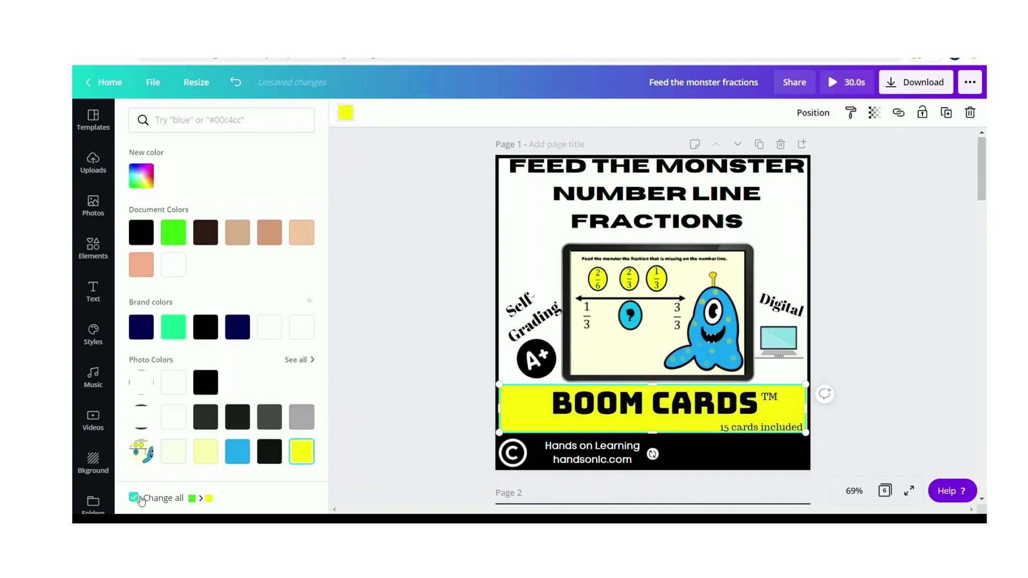
key("Escape")
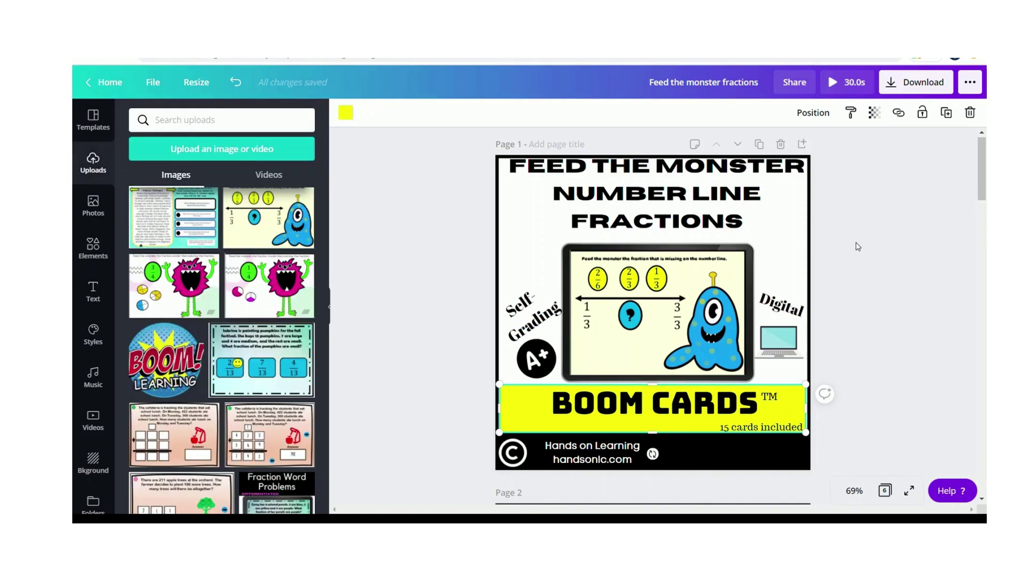
- Delete the fraction-model page and rewrite the first highlight as 'Identify fractions on a number line'
scroll(857, 246, "down", 3)
scroll(857, 246, "down", 2)
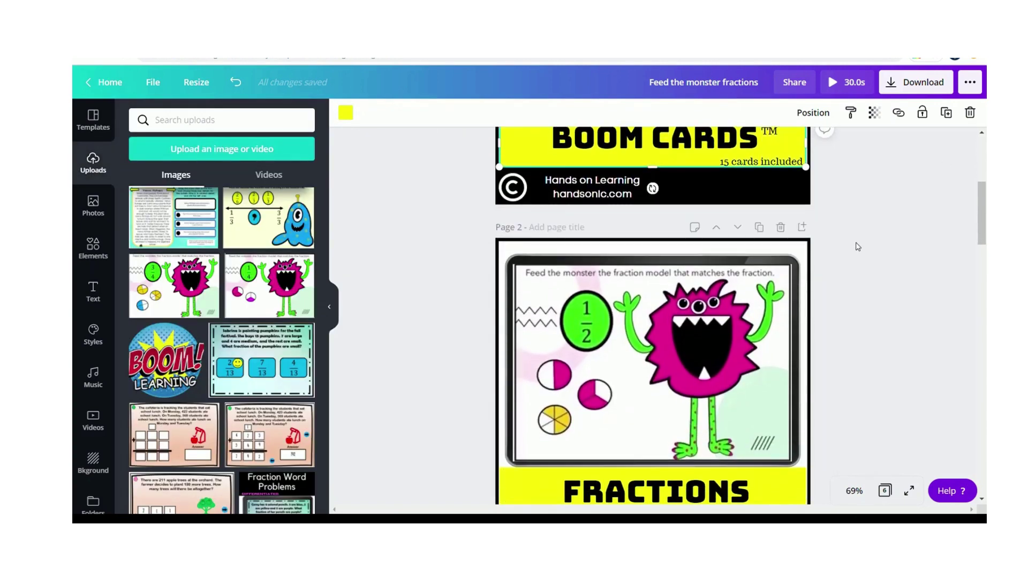
left_click(780, 227)
scroll(789, 337, "down", 1)
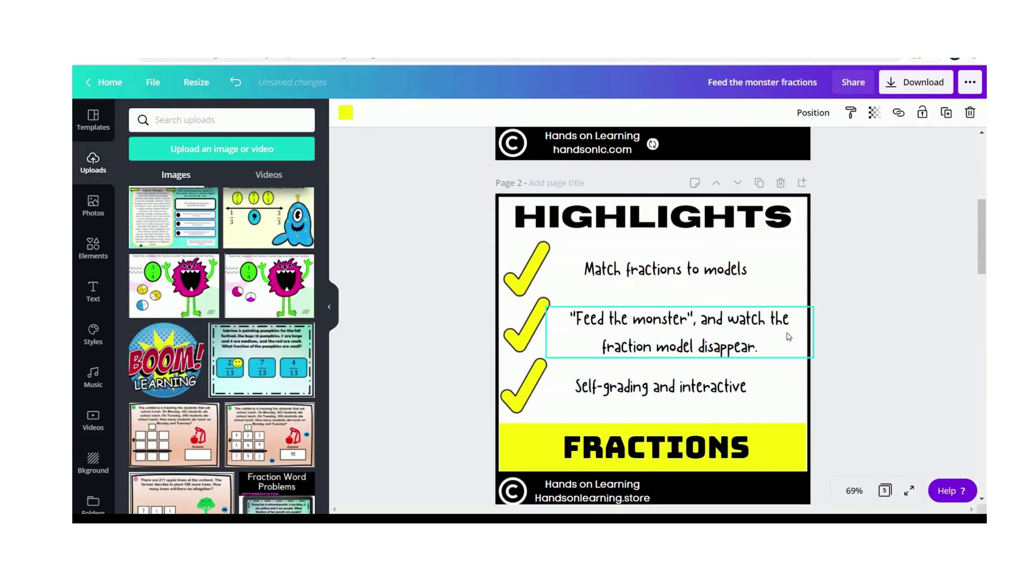
double_click(697, 271)
type("Identify fractions on a number line")
double_click(670, 347)
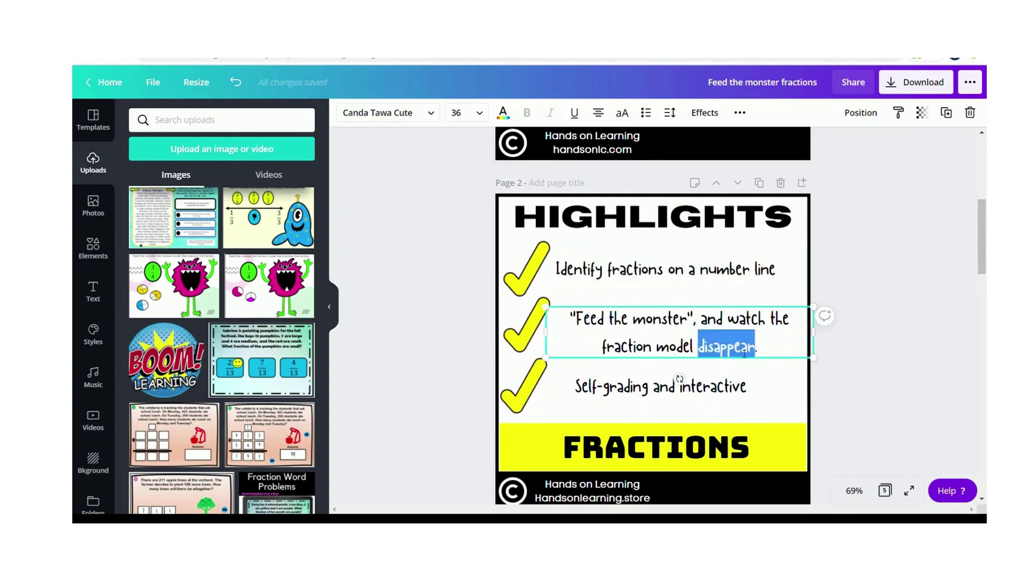
key("BackSpace")
- Select the FRACTIONS banner and place a number-line screenshot on the How to Use page
scroll(902, 412, "down", 4)
left_click(574, 220)
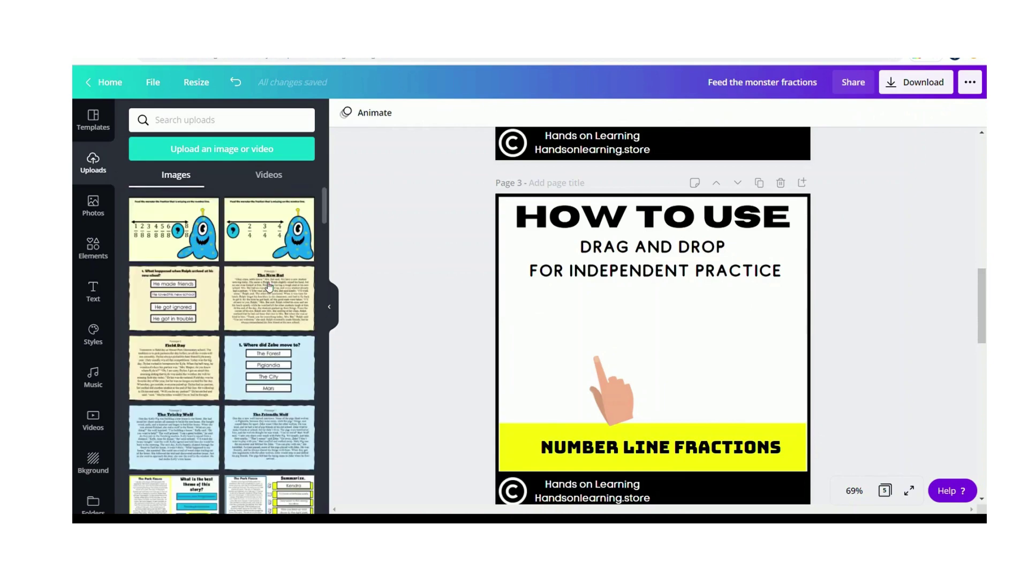
left_click_drag(271, 230, 650, 355)
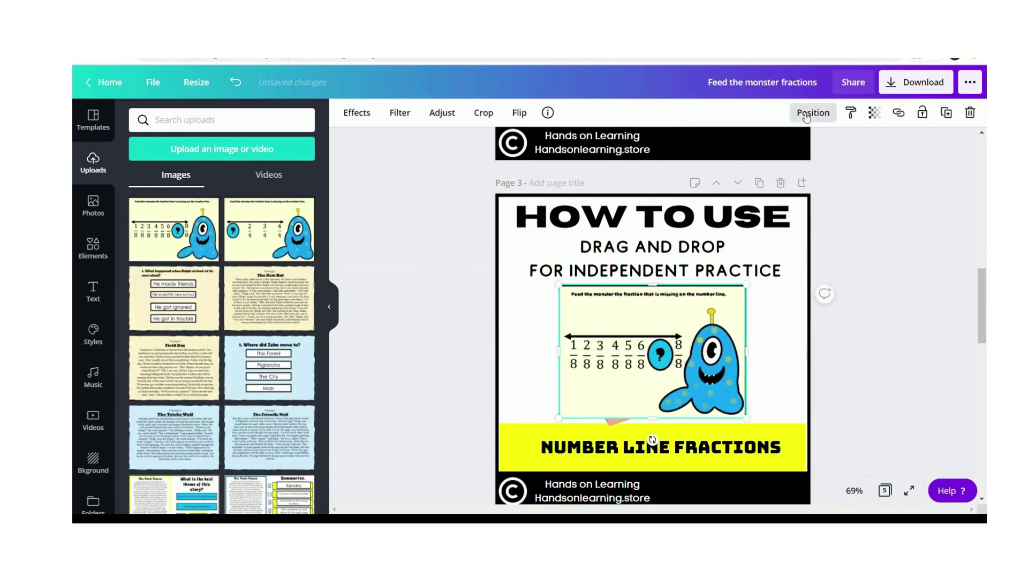
left_click(831, 381)
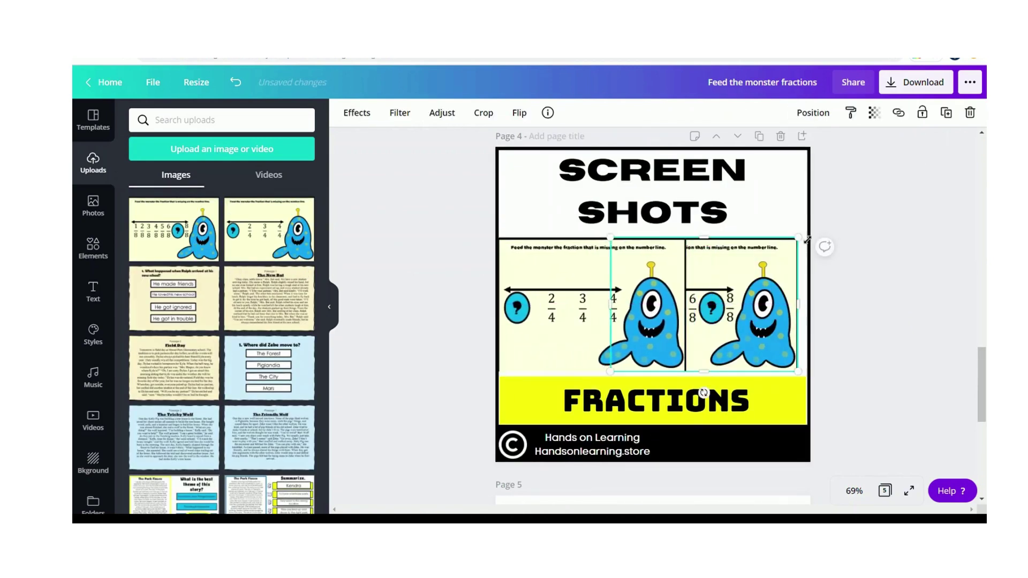
scroll(519, 408, "up", 3)
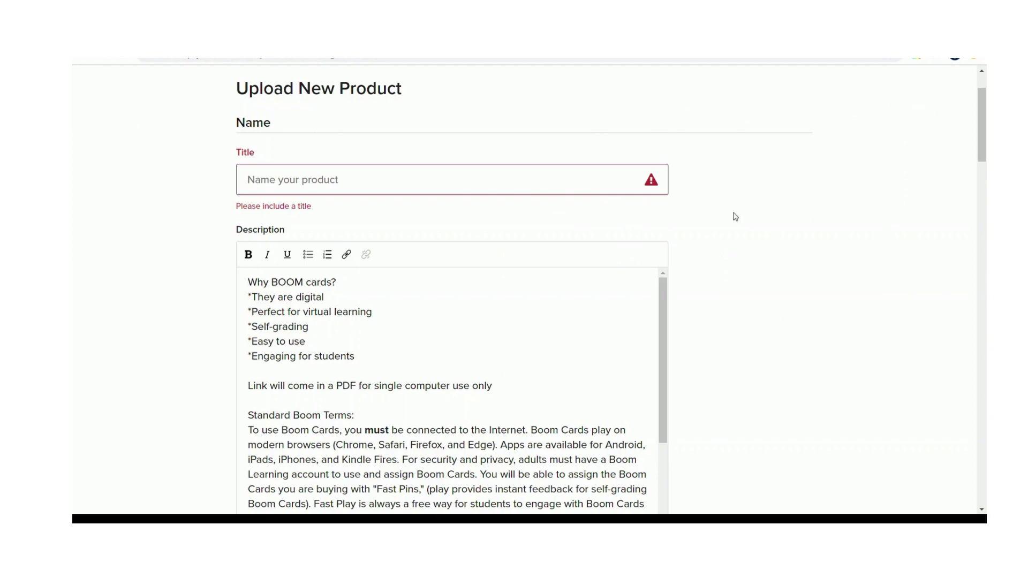
- Enter 'Number Line Fraction Boom Cards' as the product title, correcting the typo
left_click(368, 178)
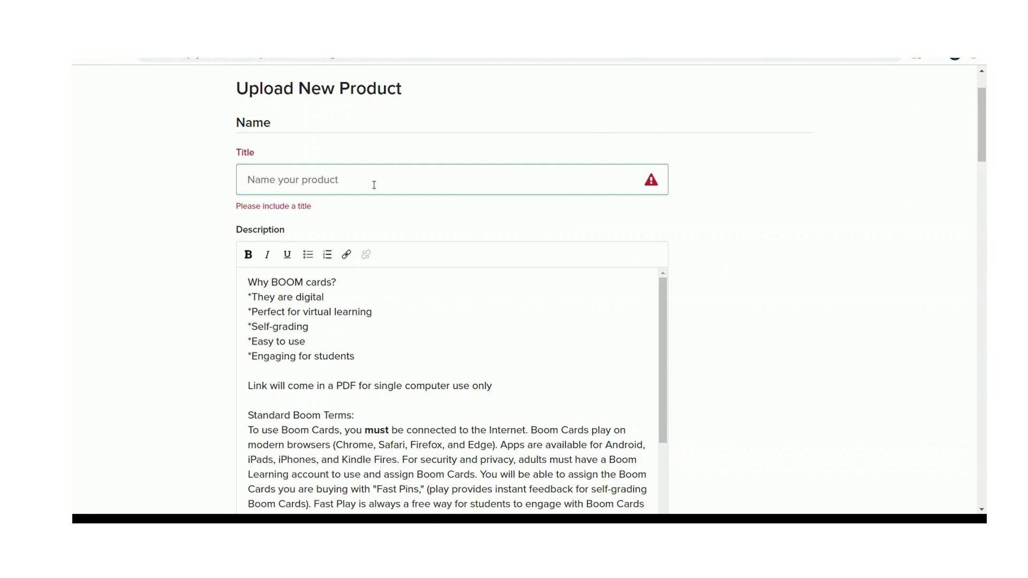
type("Number Li")
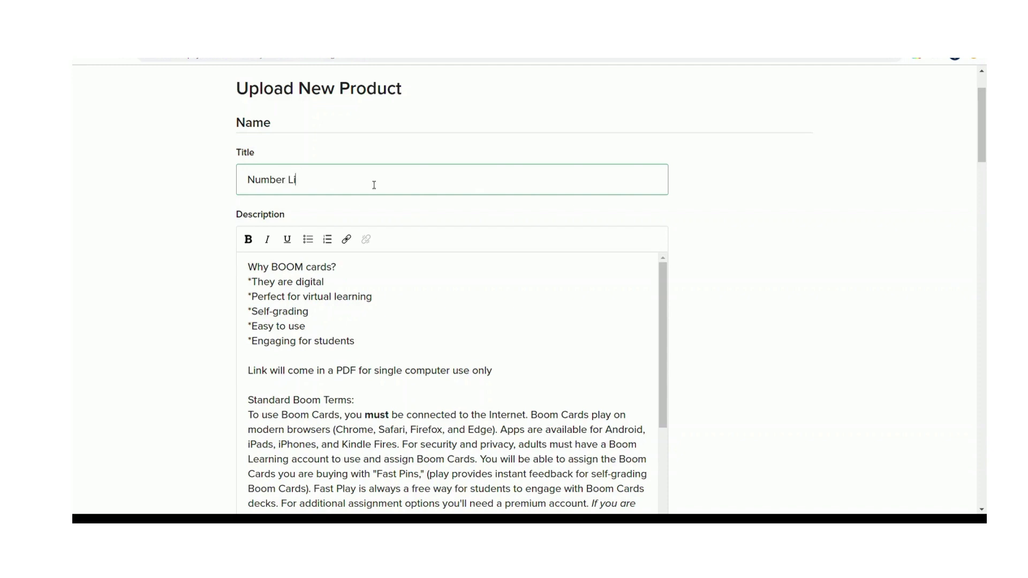
type("ne Fraction Boom Cards")
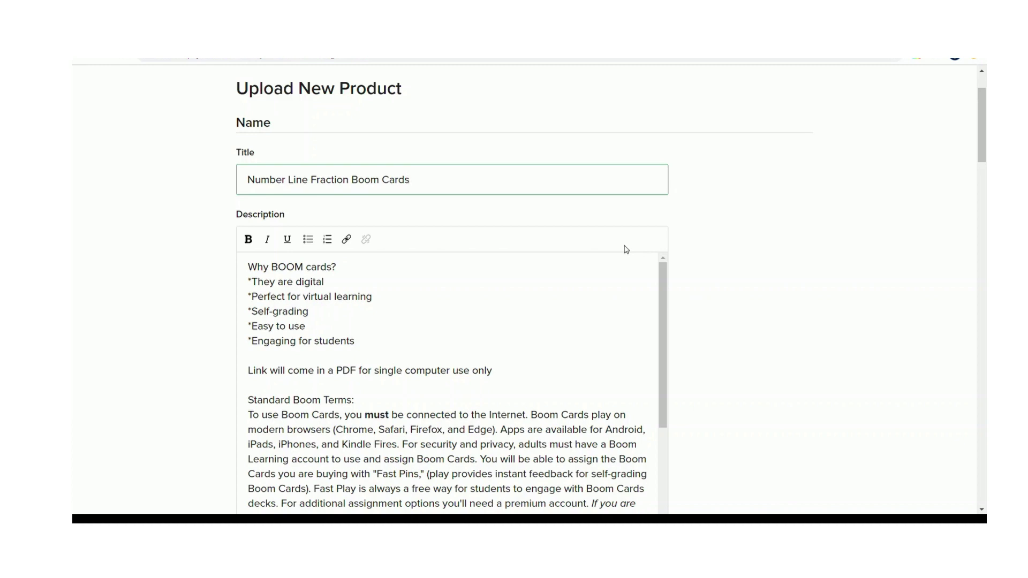
- Review the product description, including the single-computer PDF link line
scroll(626, 250, "down", 1)
left_click(627, 250)
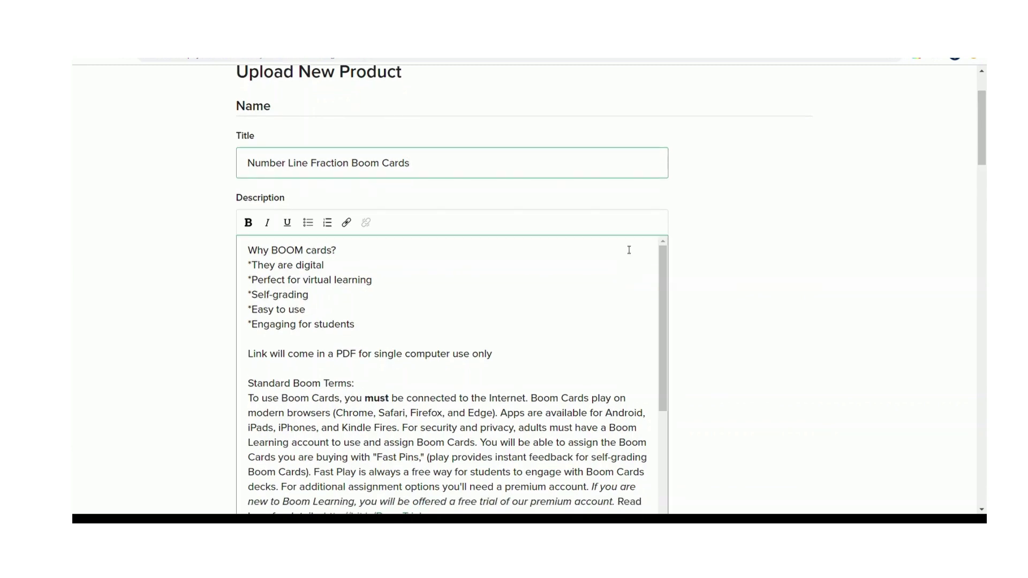
scroll(395, 355, "down", 1)
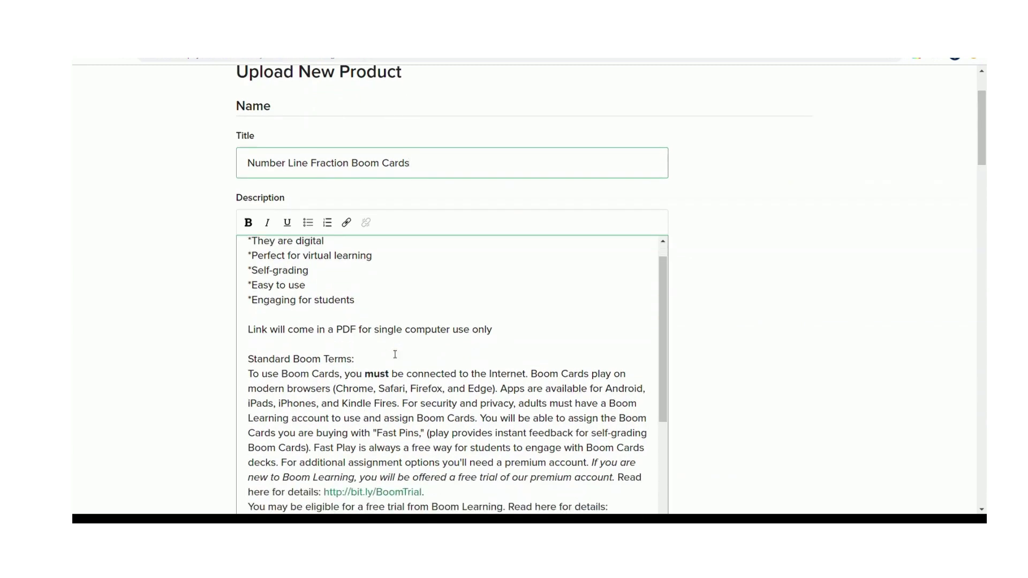
scroll(395, 354, "up", 1)
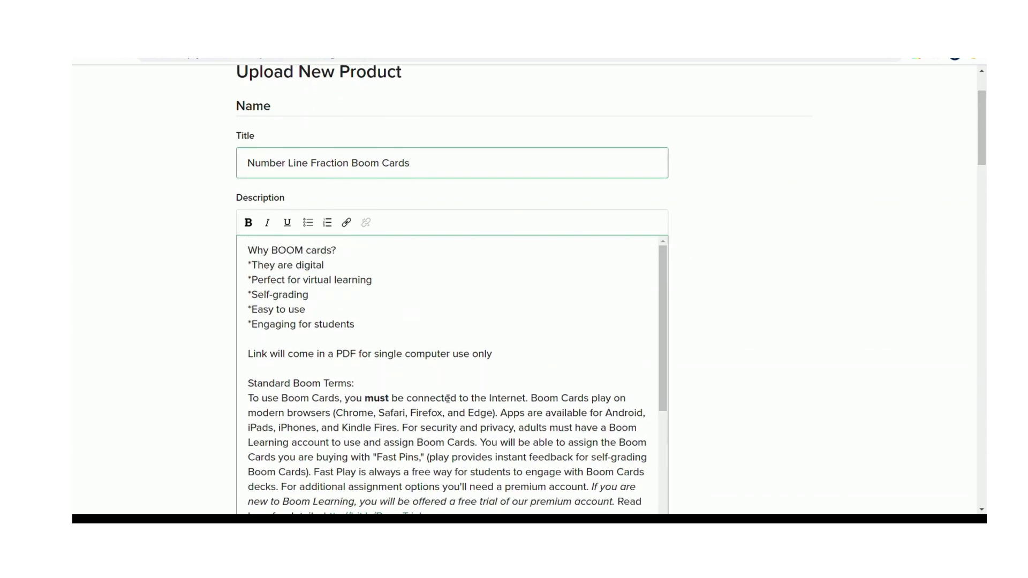
scroll(448, 399, "down", 1)
scroll(448, 398, "up", 1)
scroll(542, 350, "down", 1)
scroll(542, 350, "up", 1)
scroll(489, 370, "down", 5)
scroll(491, 369, "down", 2)
scroll(491, 369, "up", 7)
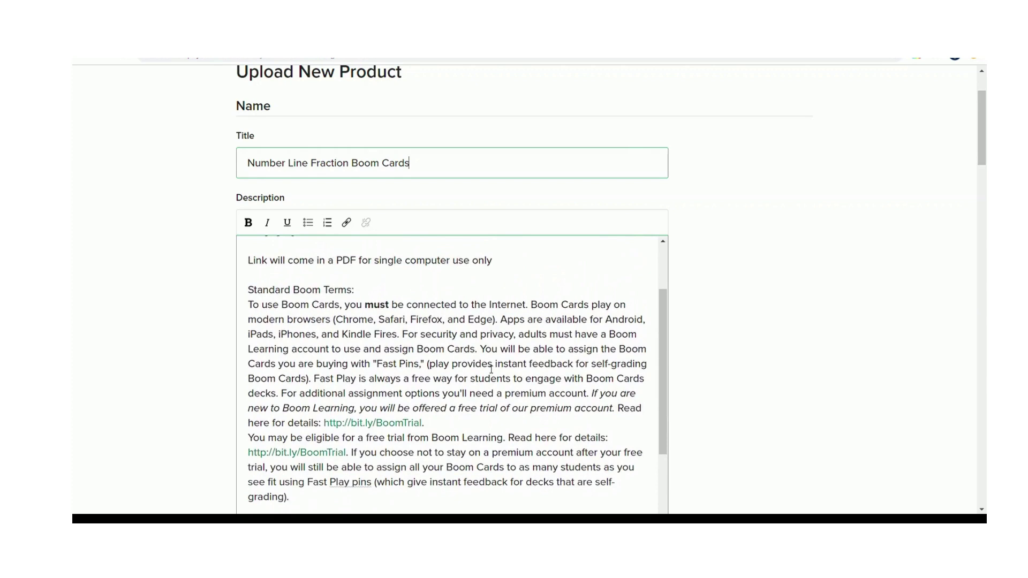
scroll(491, 370, "down", 1)
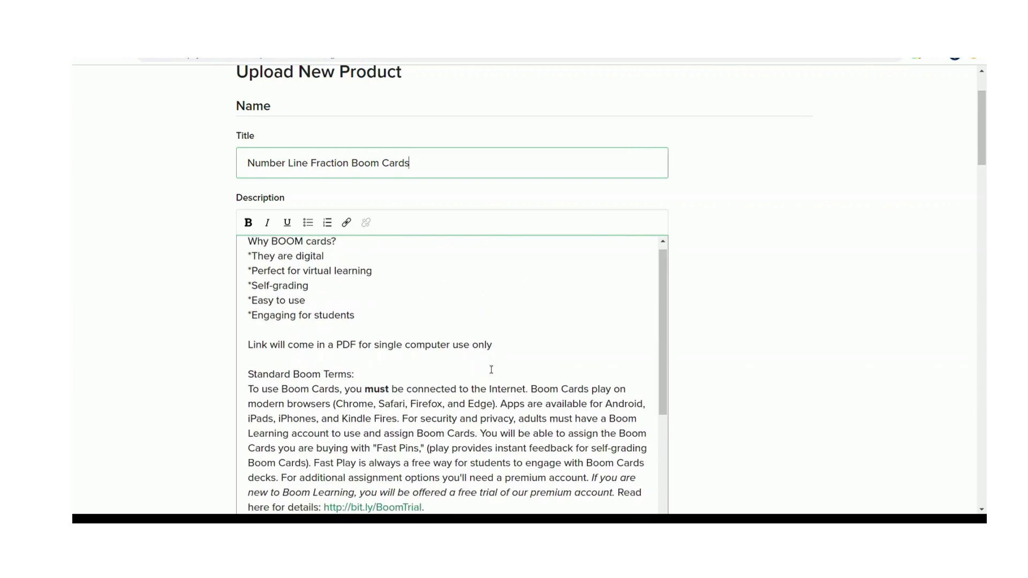
scroll(491, 369, "up", 1)
scroll(471, 336, "down", 1)
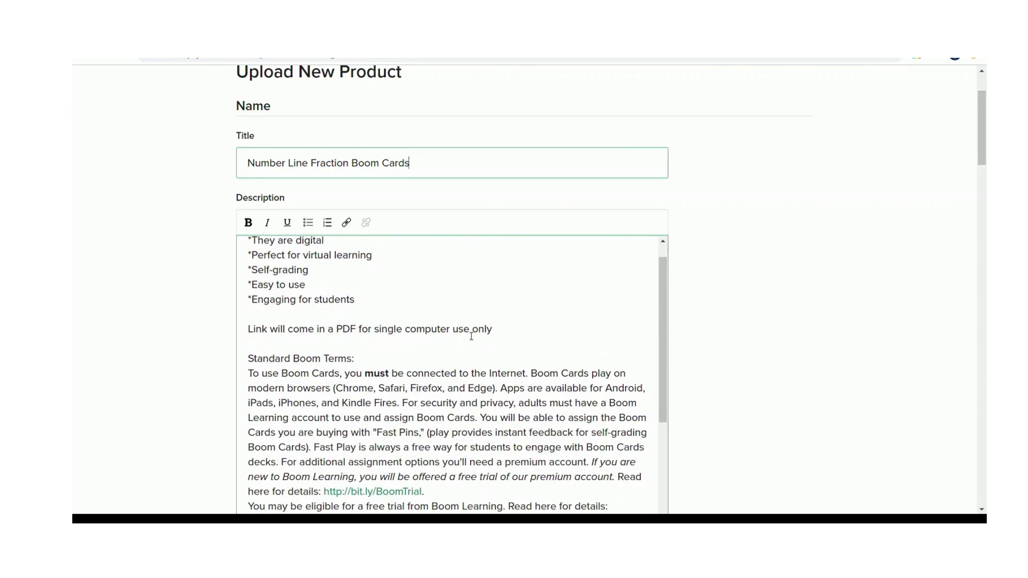
left_click(492, 328)
left_click(249, 334, "shift")
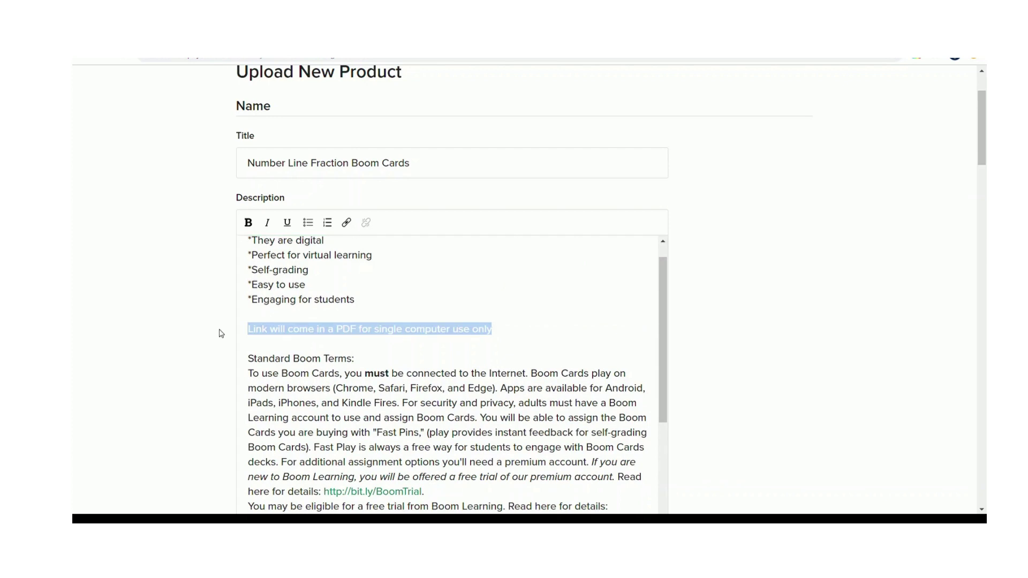
left_click(514, 313)
- Add two blank lines between the free-trial paragraph and 'Check out my other Boom Decks'
scroll(394, 345, "down", 3)
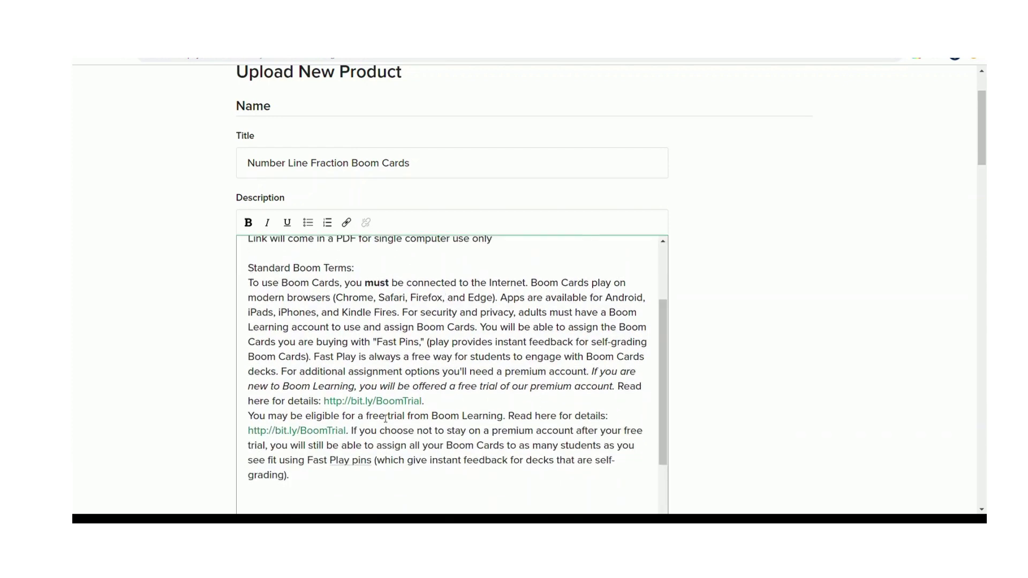
scroll(385, 419, "down", 1)
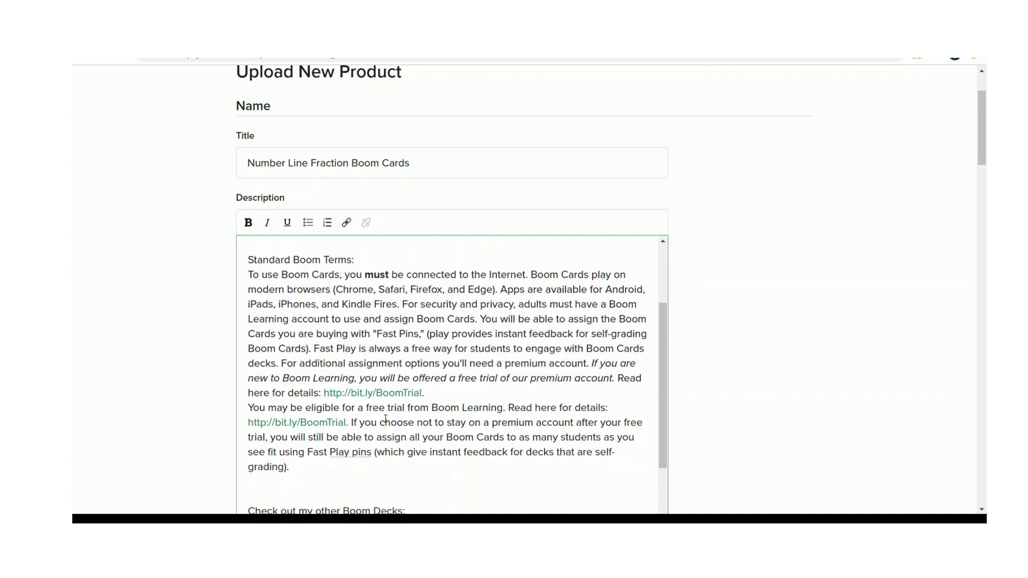
scroll(385, 418, "up", 2)
scroll(433, 244, "down", 3)
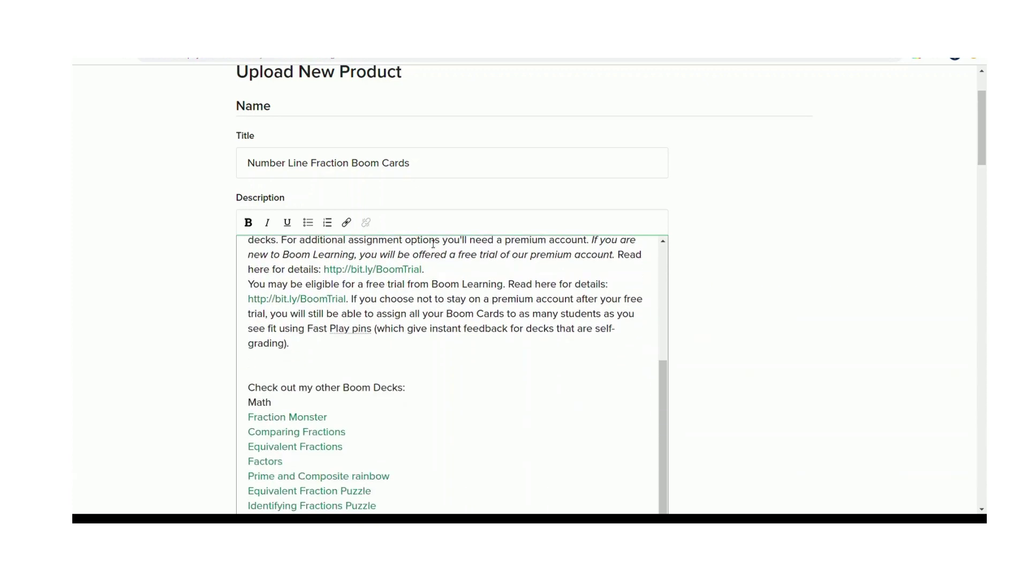
key("Return")
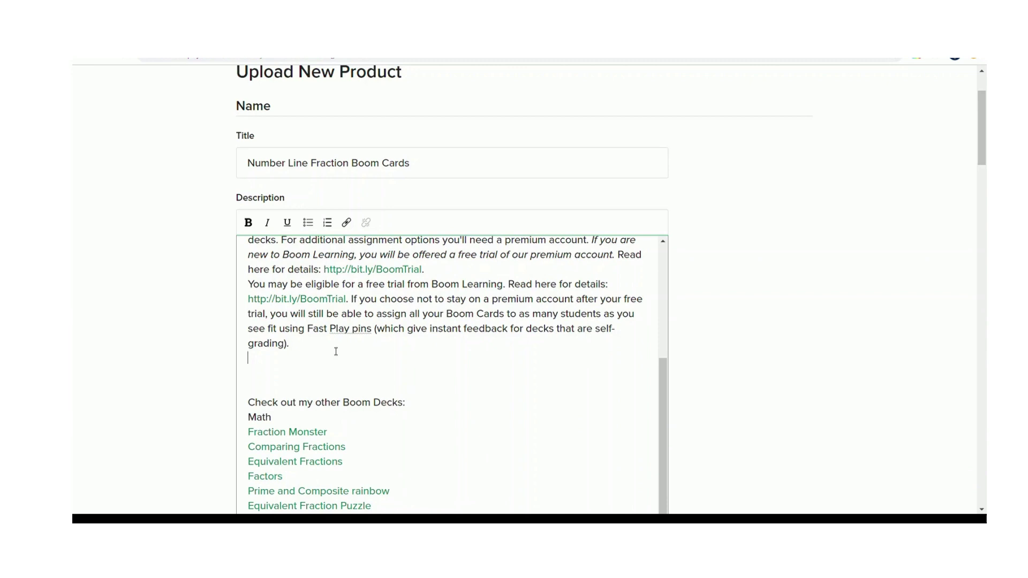
key("Return")
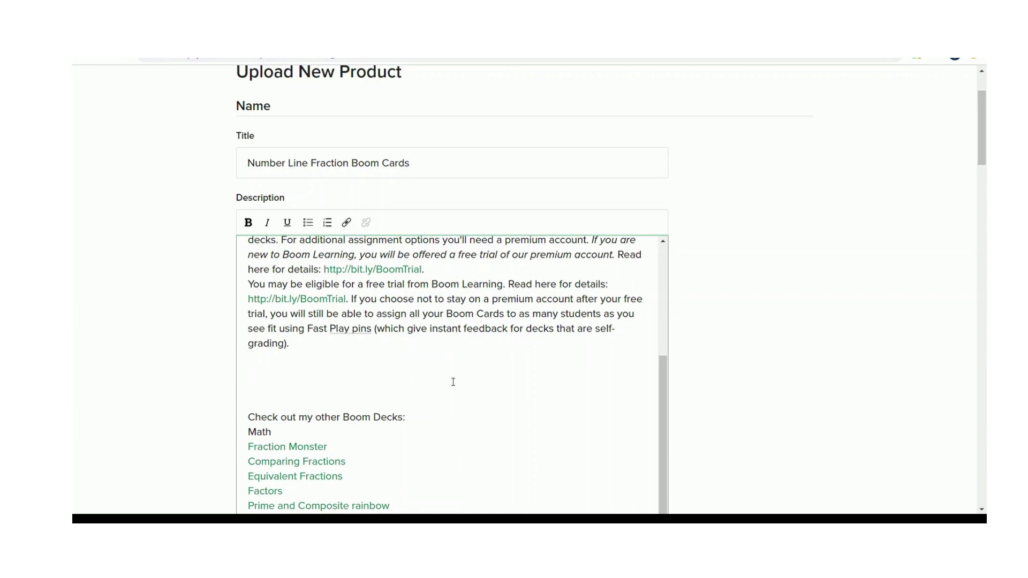
scroll(453, 382, "down", 2)
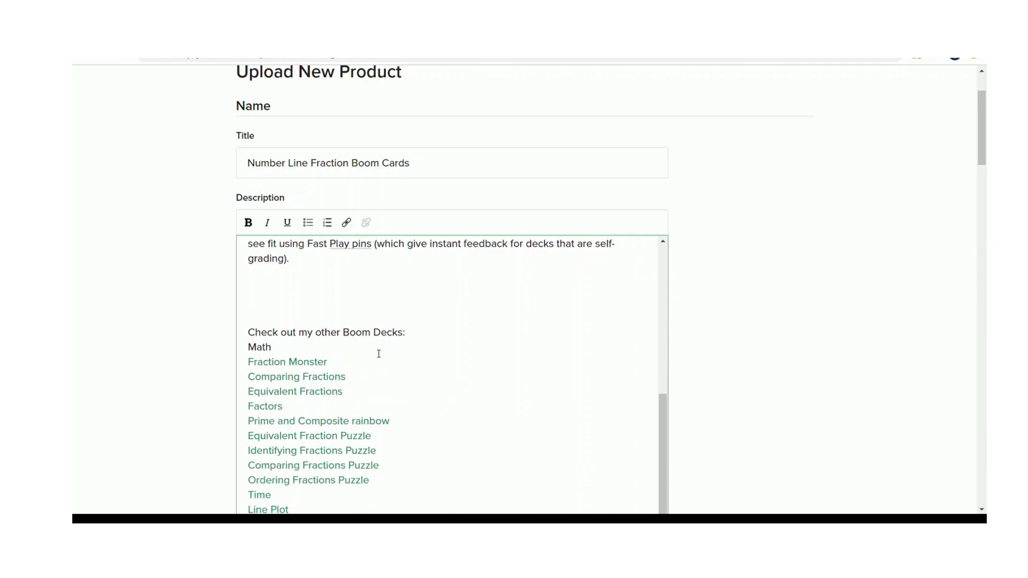
scroll(426, 393, "down", 5)
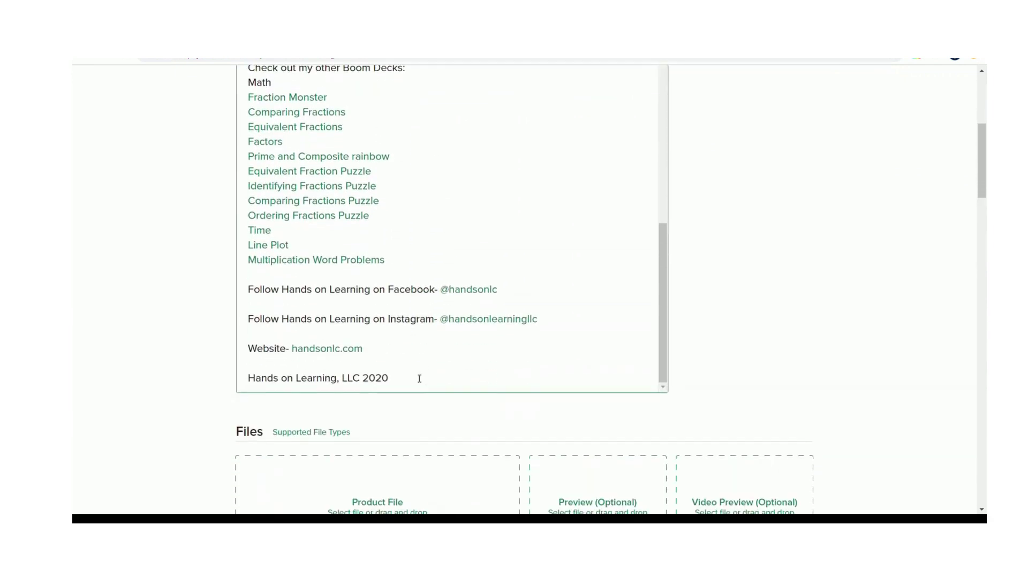
scroll(389, 375, "up", 15)
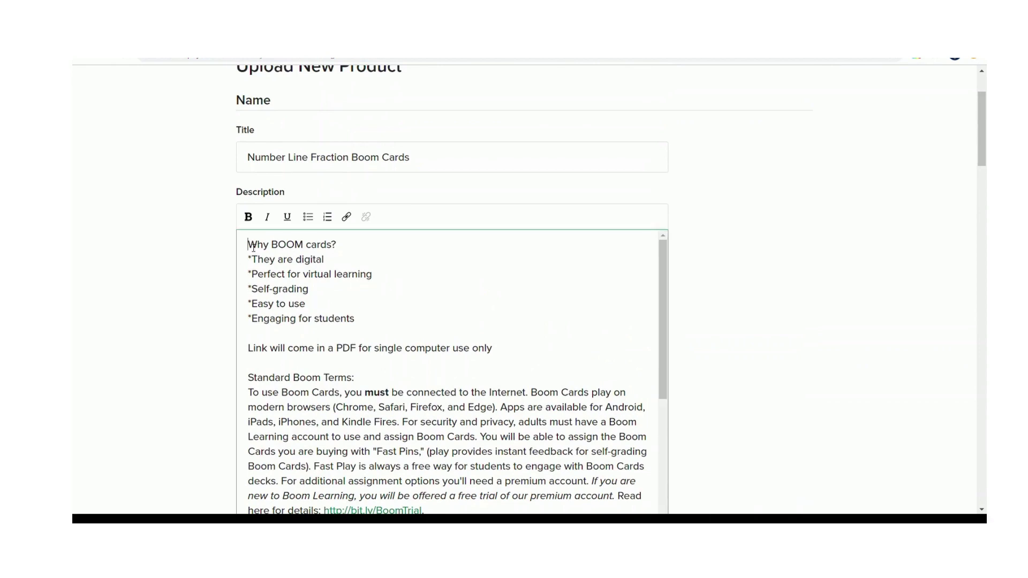
- Paste the feed-the-monster number-line summary paragraph above 'Why BOOM cards?'
key("Return")
key("Return")
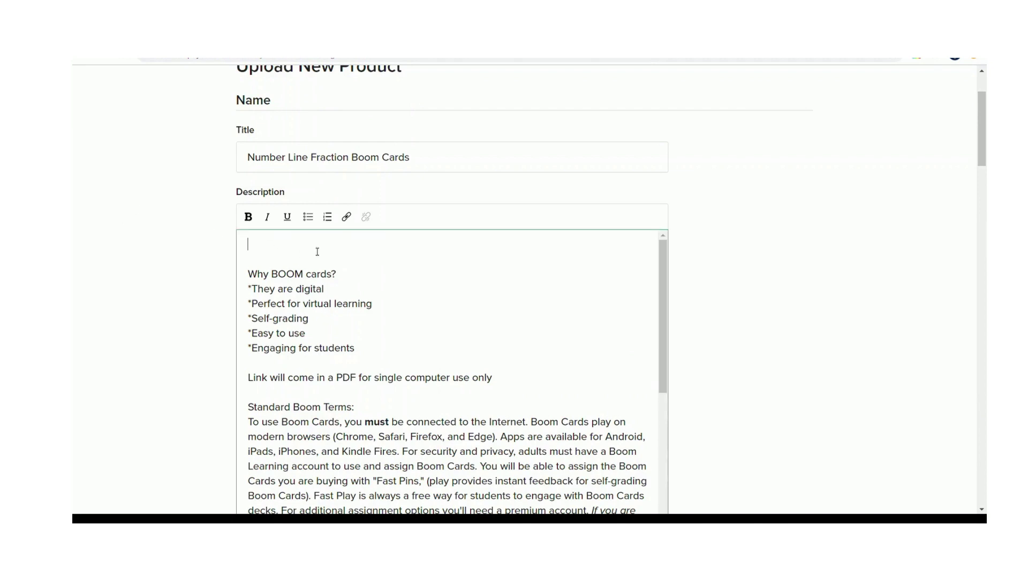
type("These Boom cards are perfect to practice fractions on a number line. Students will choose the fraction that is missing from the number line. Next they will drag it over to feed the monster. The fraction will disappear. Number lines go up to eighths.")
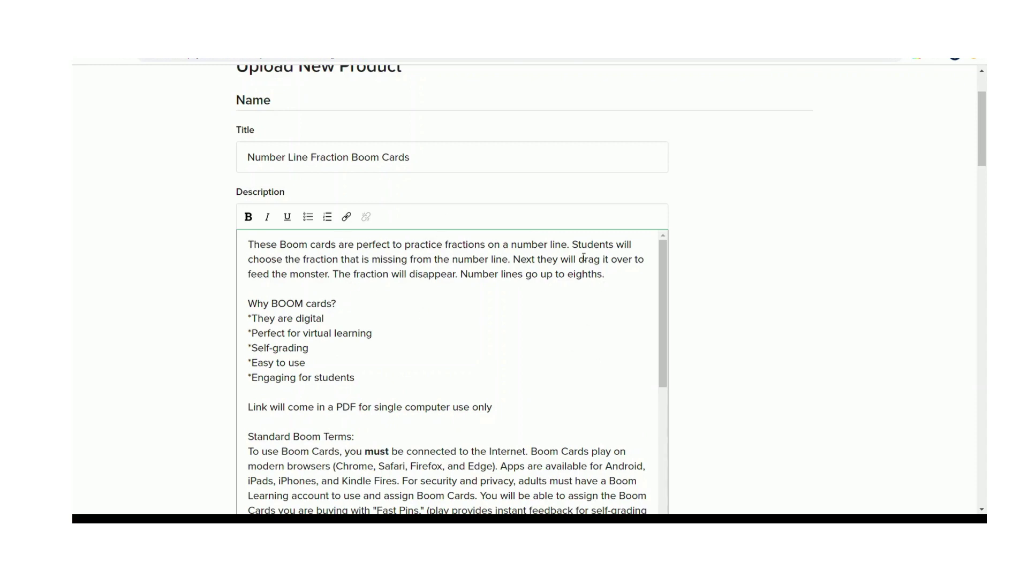
scroll(603, 289, "down", 15)
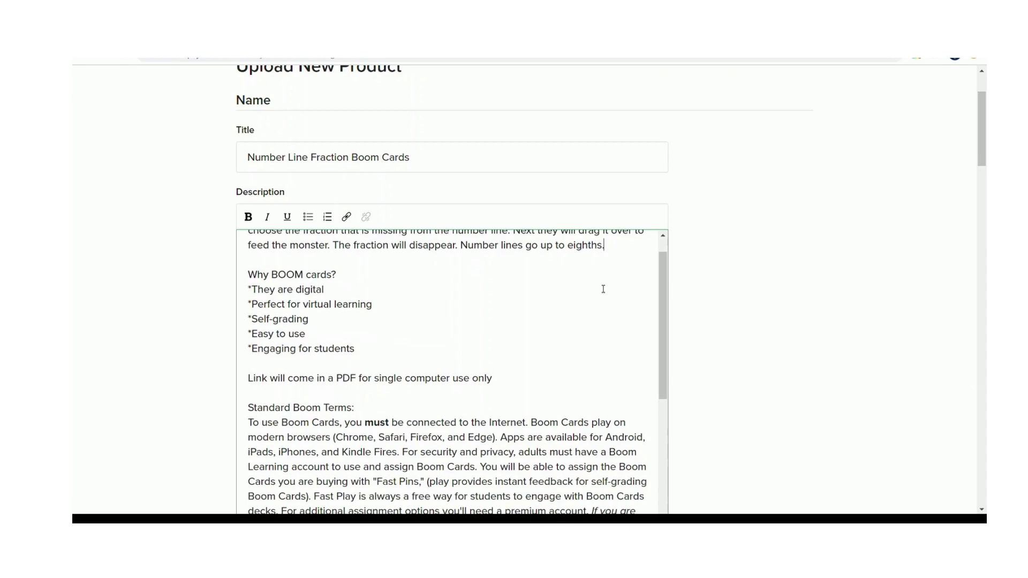
scroll(603, 289, "down", 5)
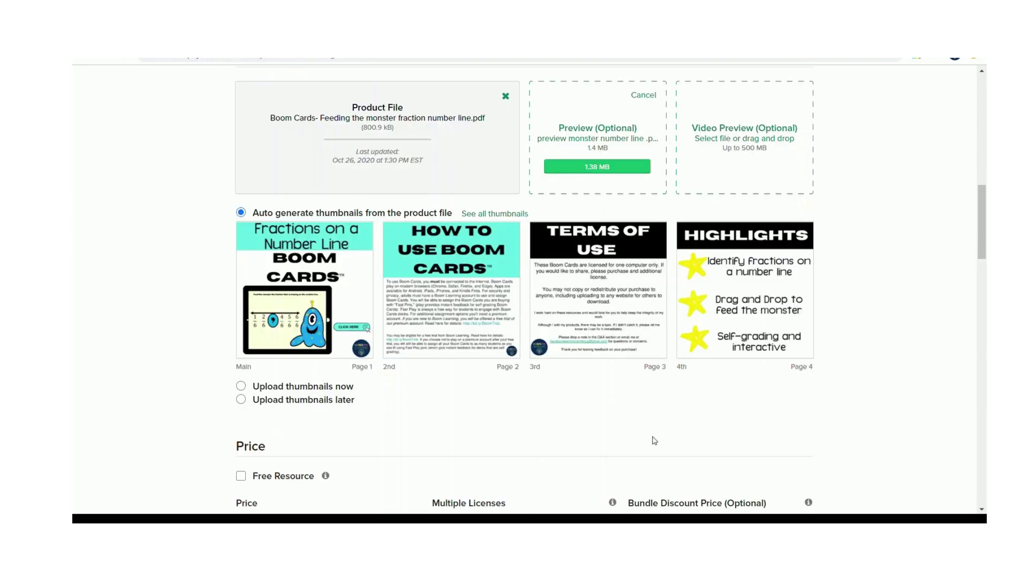
- Set the price to $1.50, choose the digital tax code, and mark grades 3rd and 4th
scroll(325, 367, "down", 4)
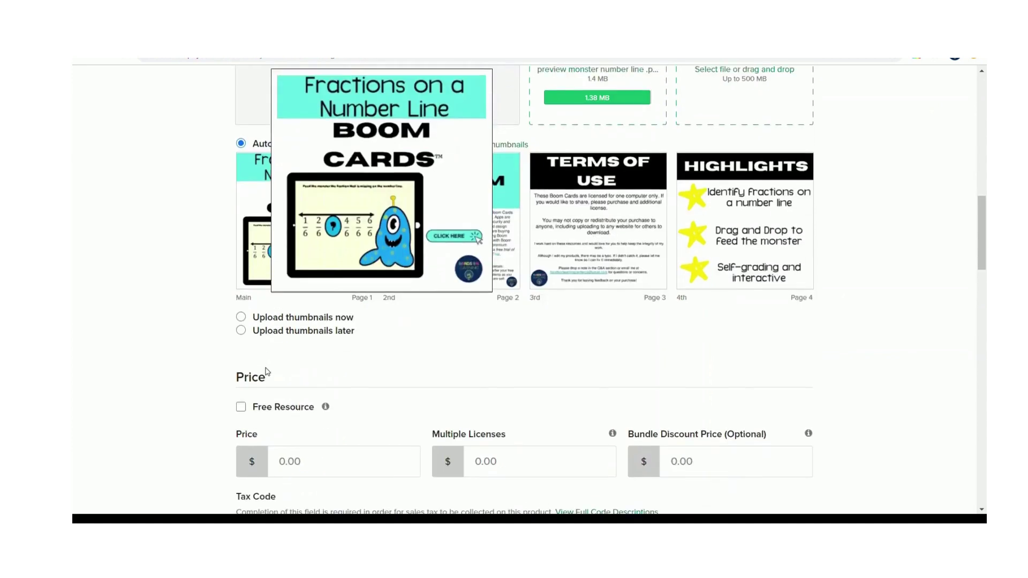
left_click(345, 322)
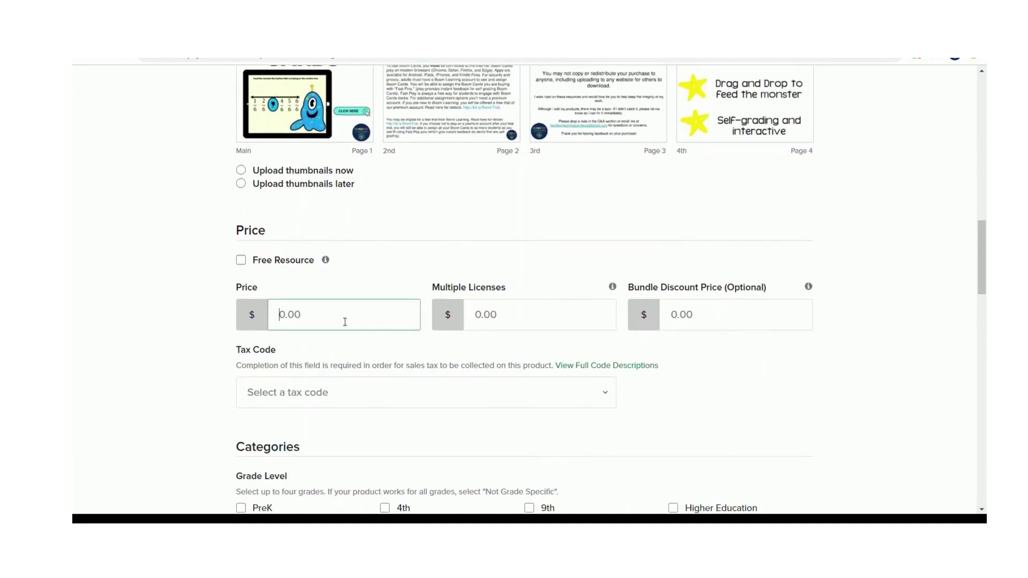
type("1.5")
scroll(345, 322, "down", 3)
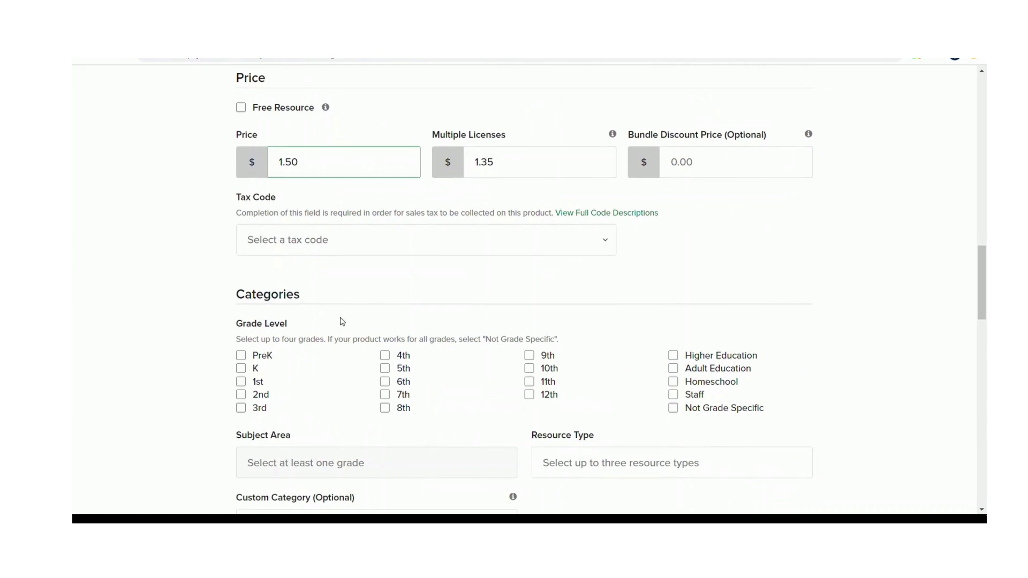
left_click(340, 238)
left_click(294, 307)
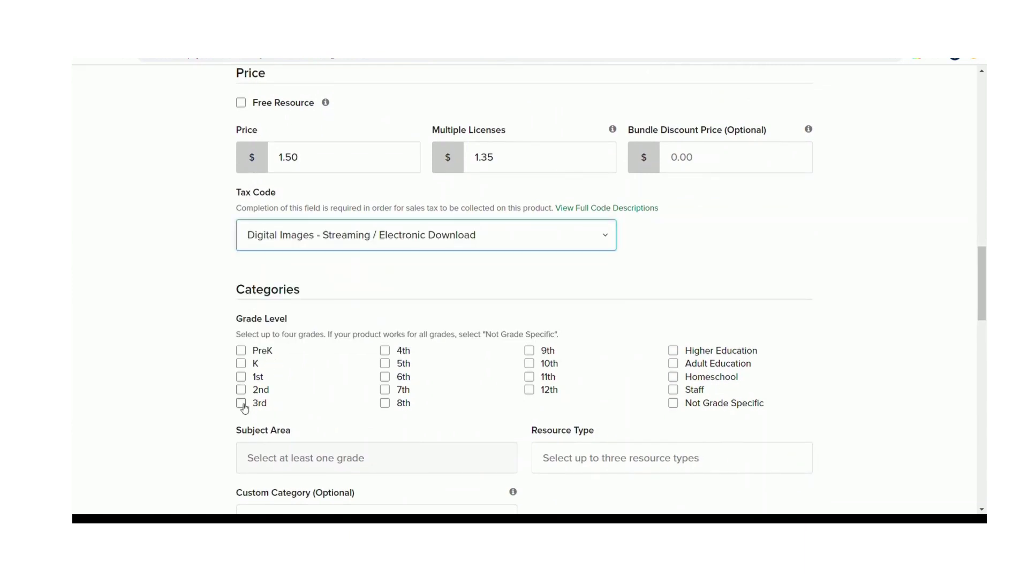
left_click(240, 404)
left_click(385, 350)
- Add subject Math and resource types Internet Activities, Task Cards and Math Centers
scroll(393, 354, "down", 2)
scroll(392, 354, "down", 2)
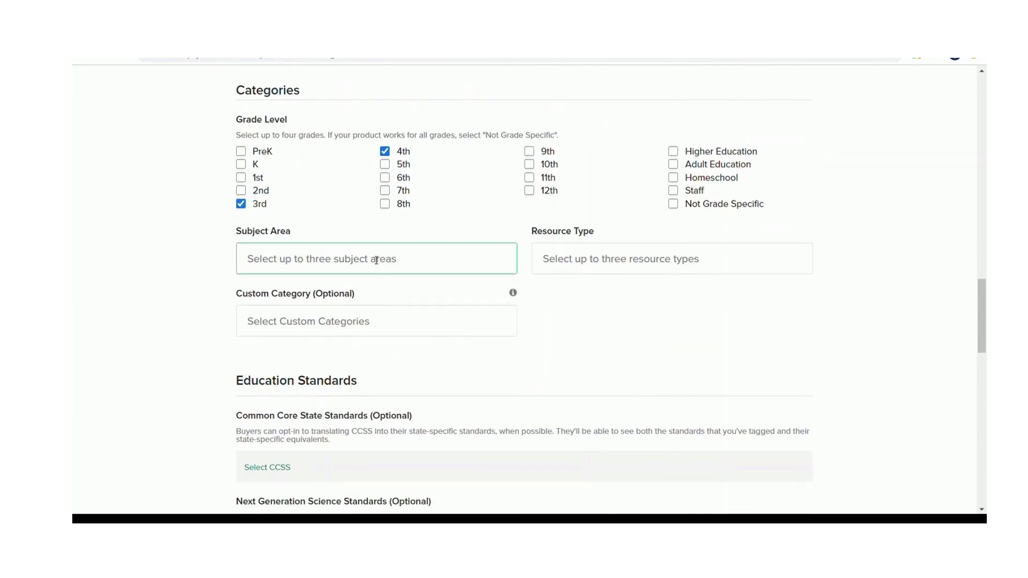
left_click(375, 259)
type("math")
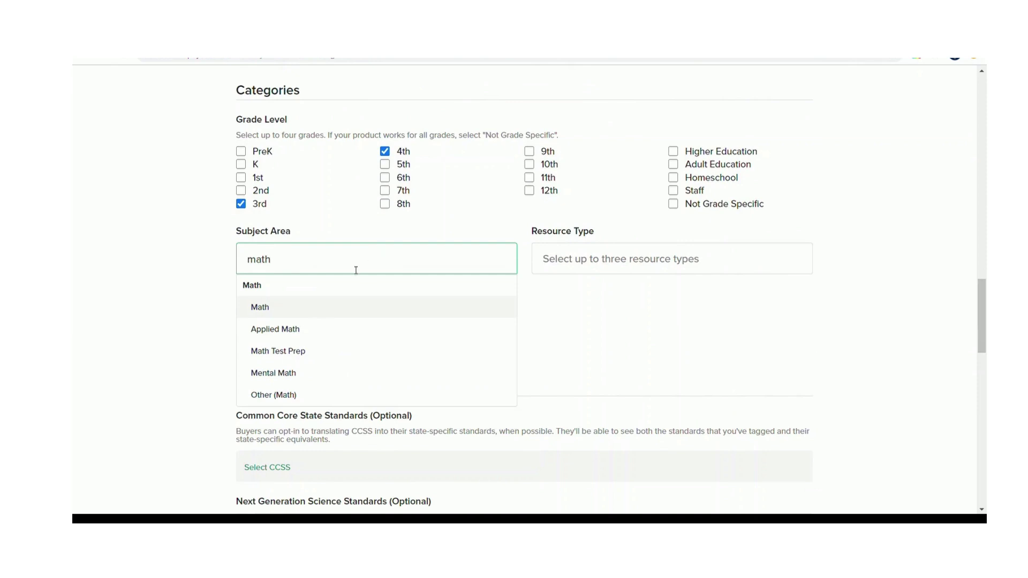
left_click(318, 306)
left_click(589, 268)
type("i")
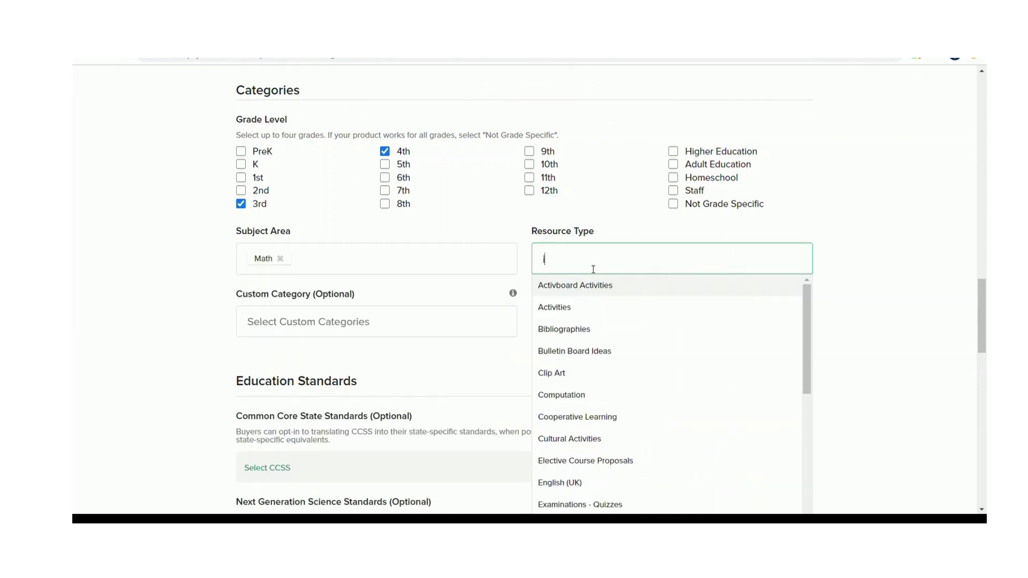
type("nter")
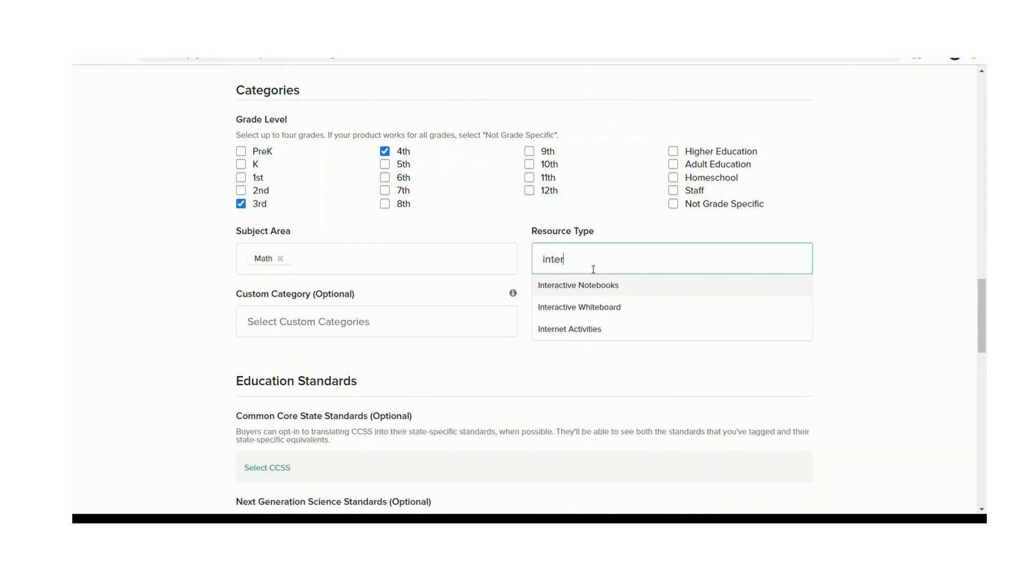
left_click(597, 334)
type("task")
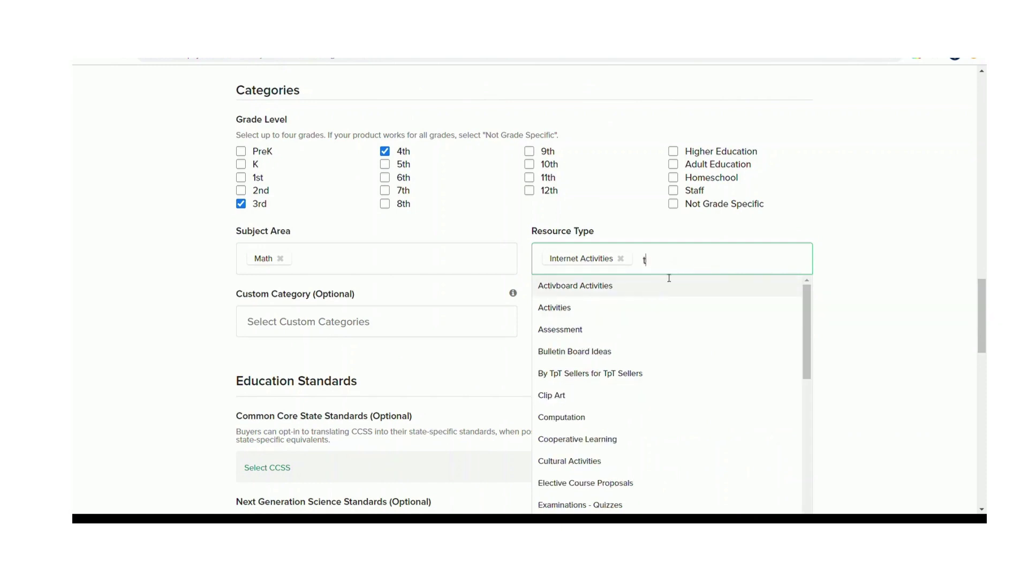
left_click(627, 282)
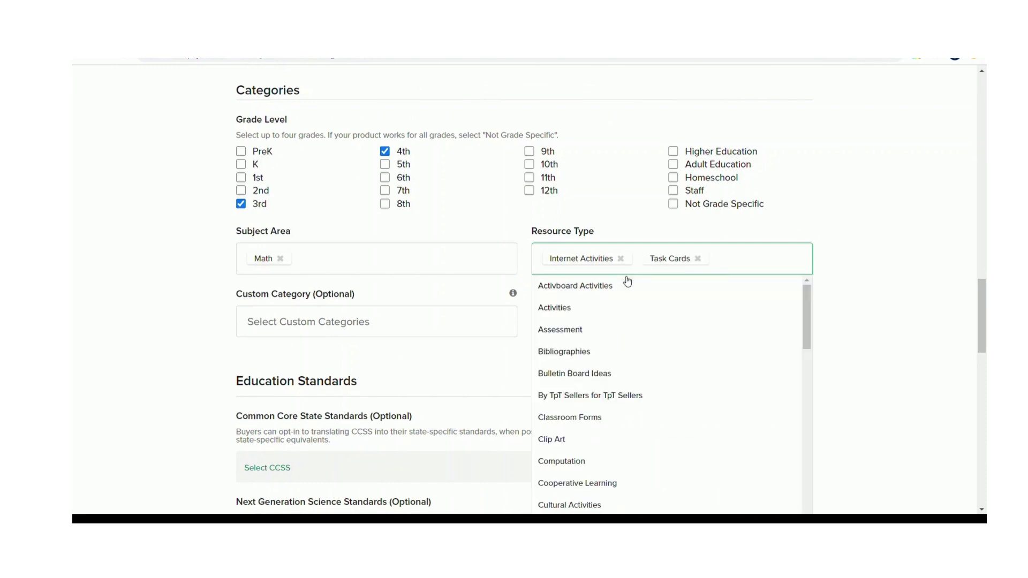
type("math")
left_click(627, 282)
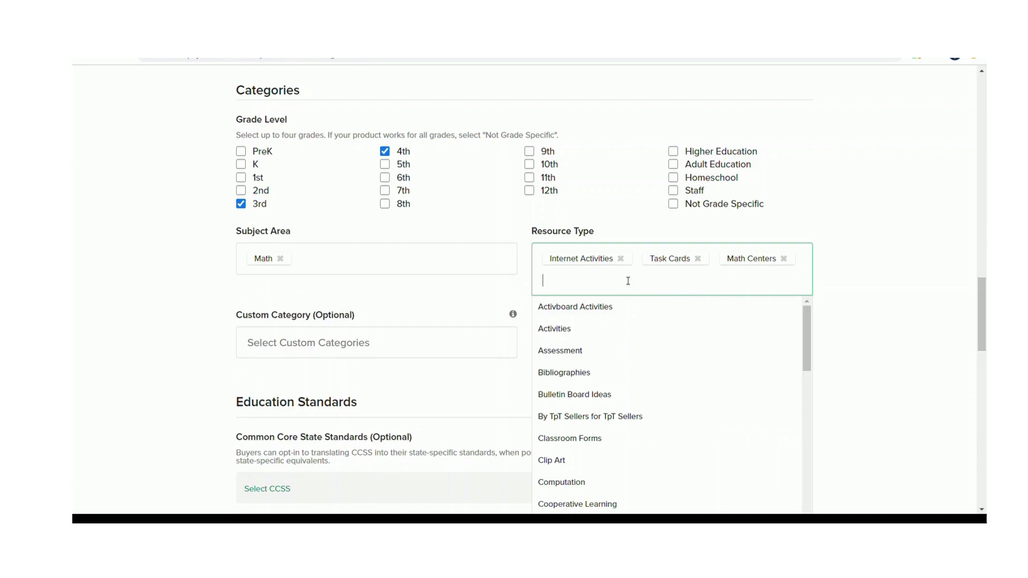
- Add Boom Cards as the listing's custom category
scroll(395, 248, "down", 1)
left_click(339, 301)
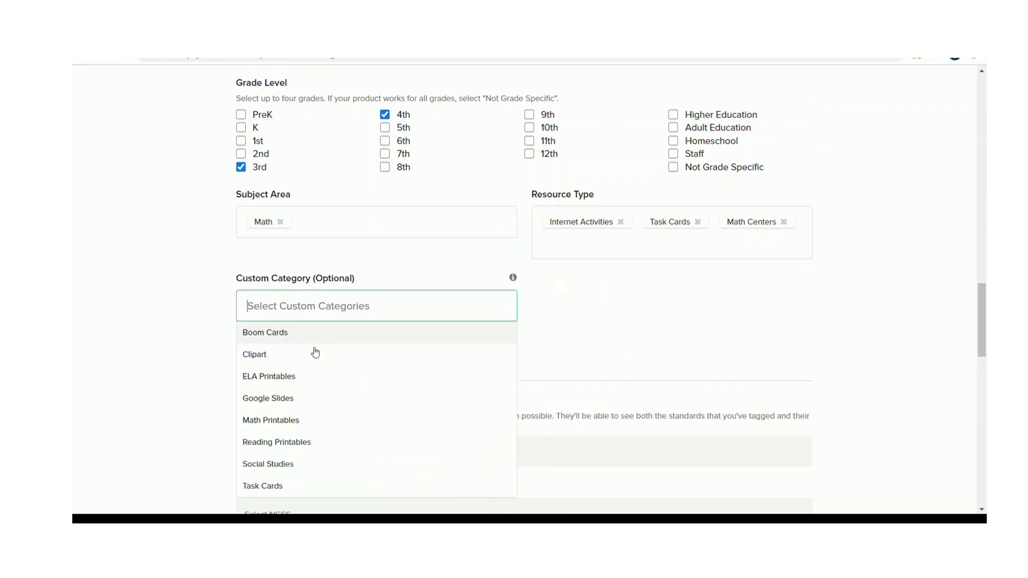
left_click(281, 338)
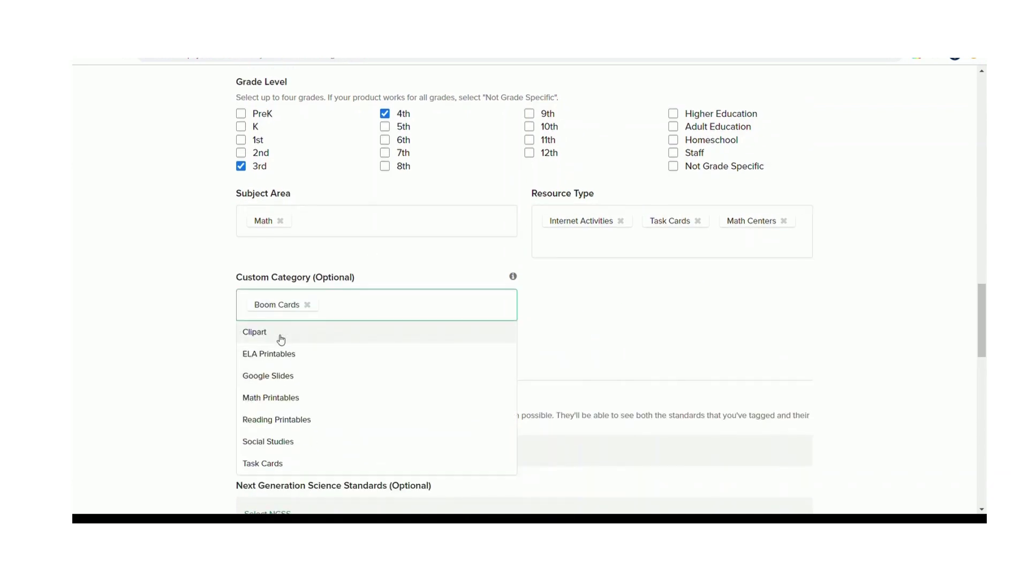
left_click(144, 318)
scroll(145, 320, "down", 6)
scroll(143, 319, "up", 1)
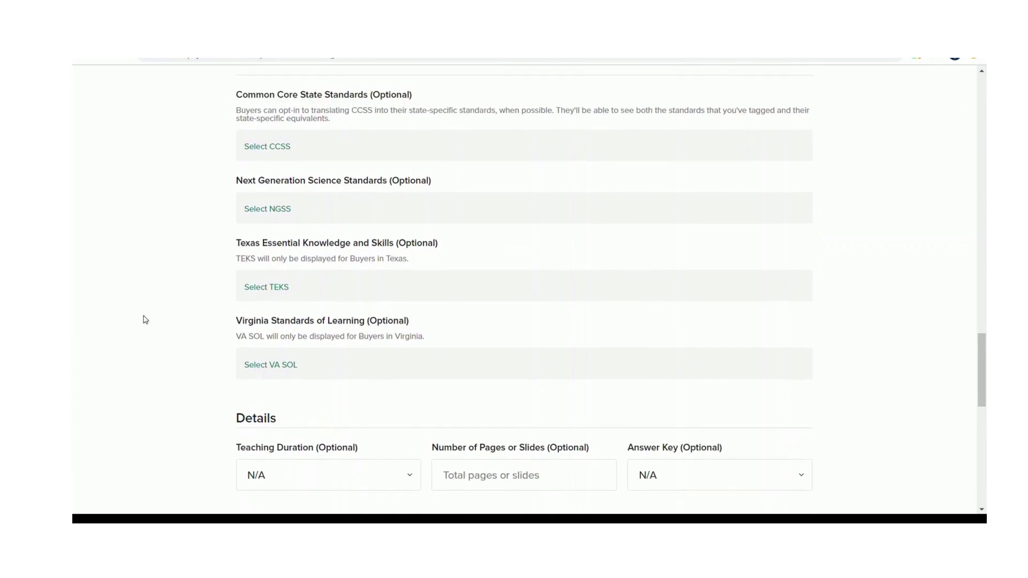
- Tag Math standard CCSS.3.NF.A.2 from grade 3 Number and Operations Fractions, then close the picker
left_click(252, 145)
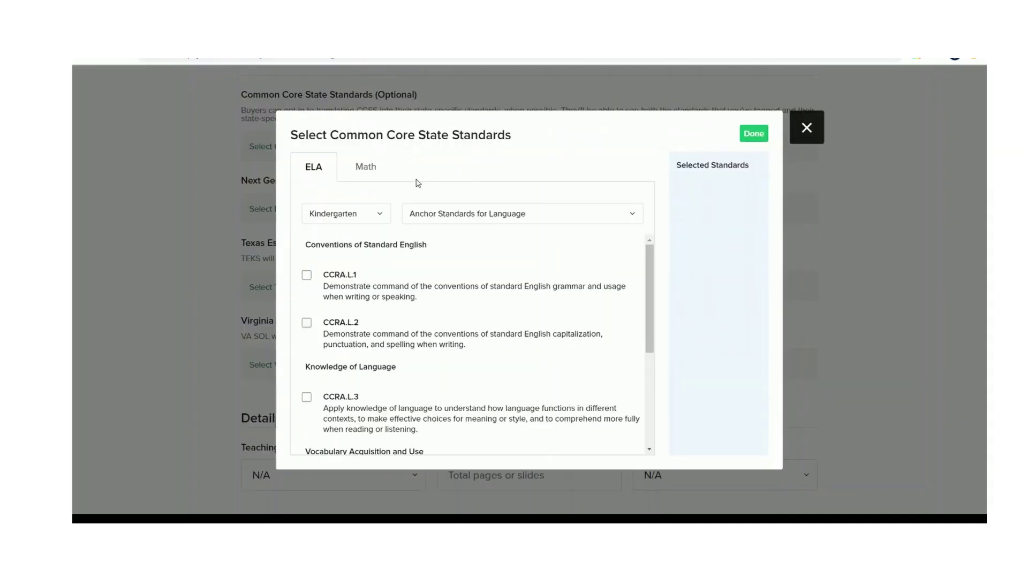
left_click(361, 169)
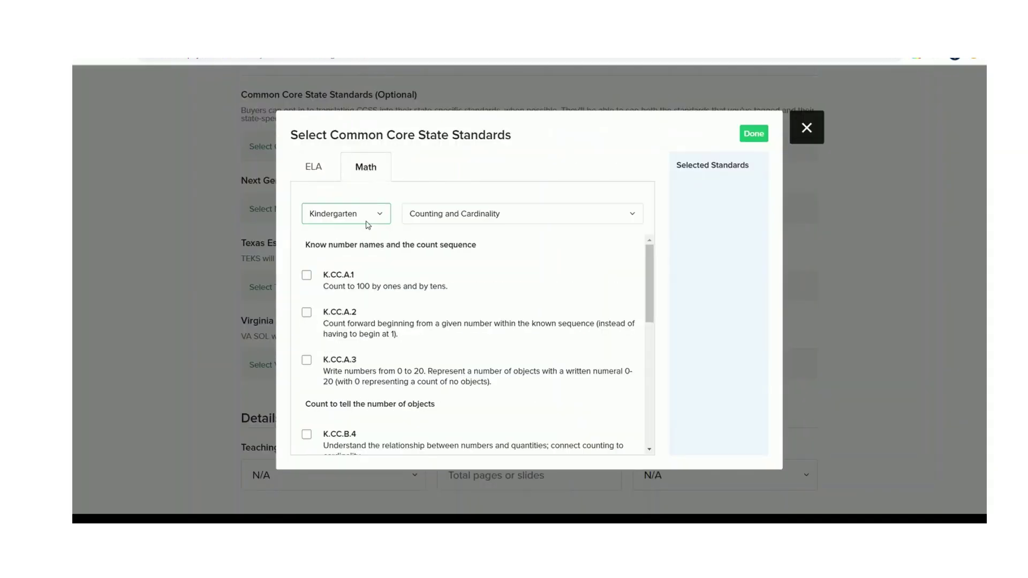
left_click(367, 222)
left_click(332, 296)
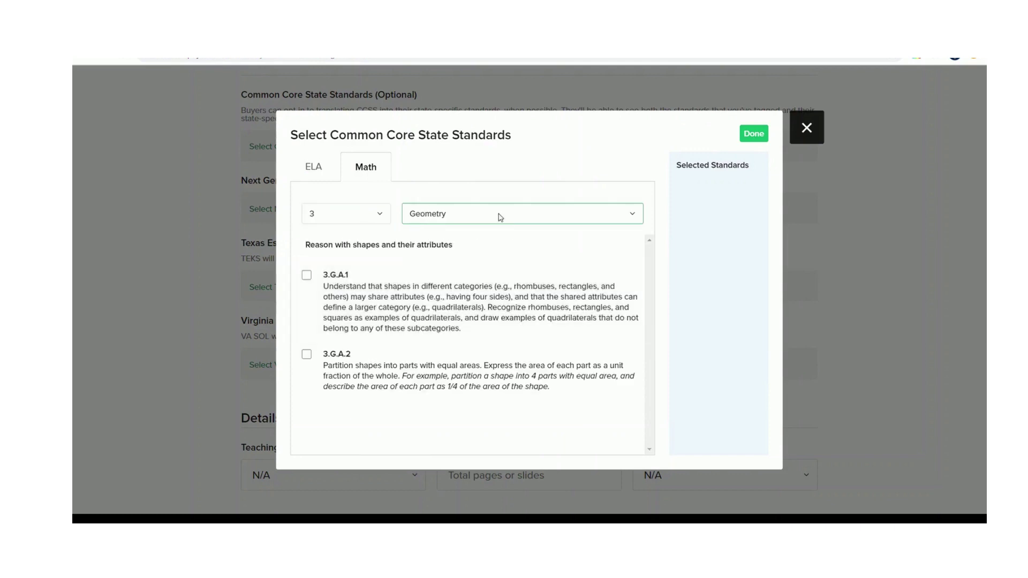
key("Down")
key("Down")
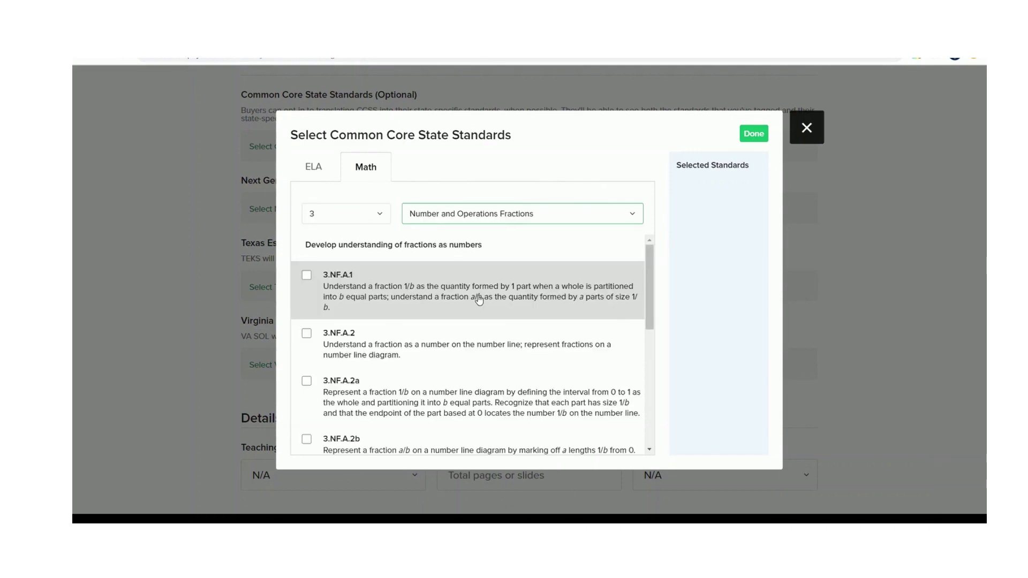
scroll(479, 300, "down", 2)
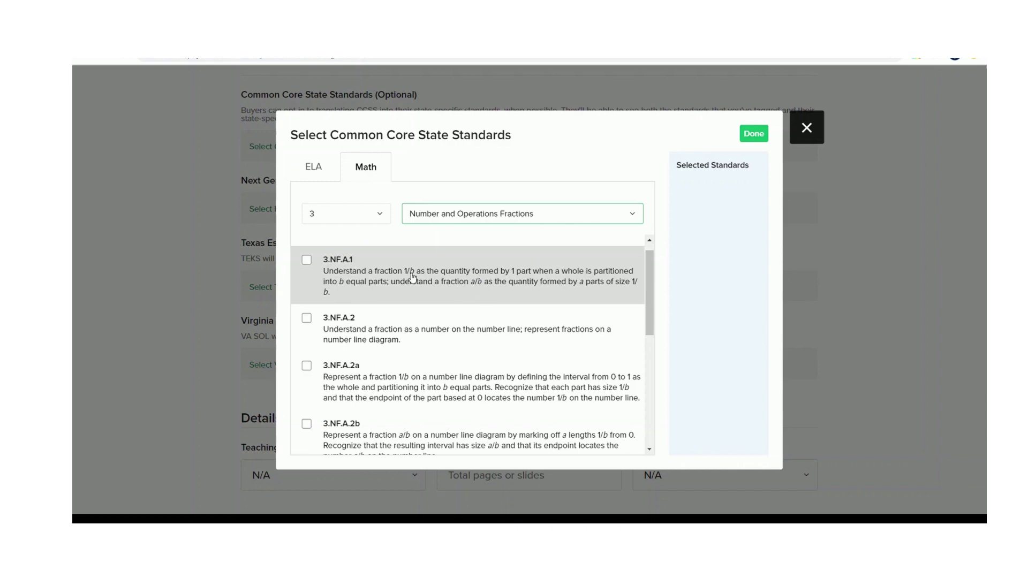
left_click(354, 324)
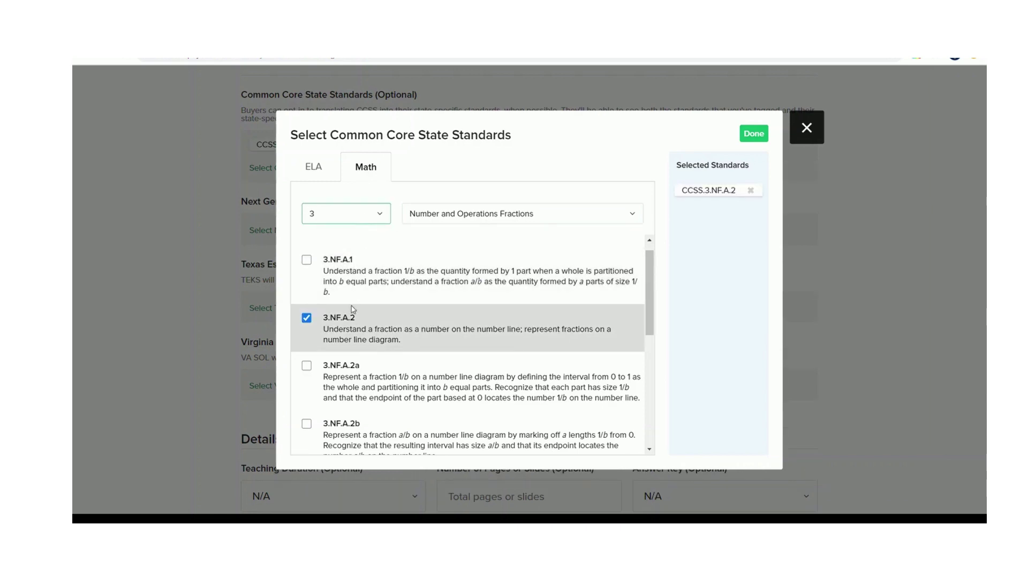
key("Down")
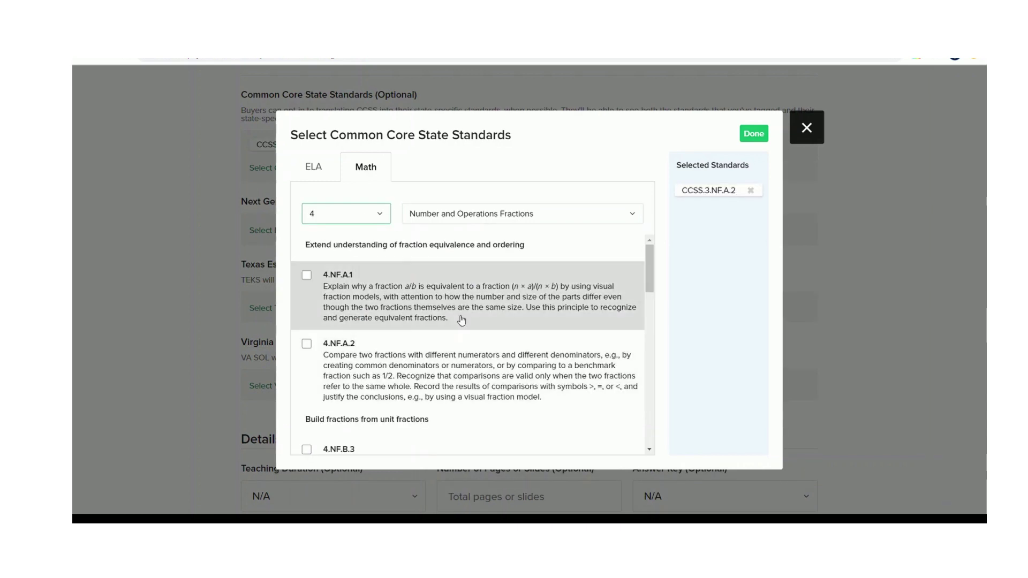
scroll(461, 321, "down", 5)
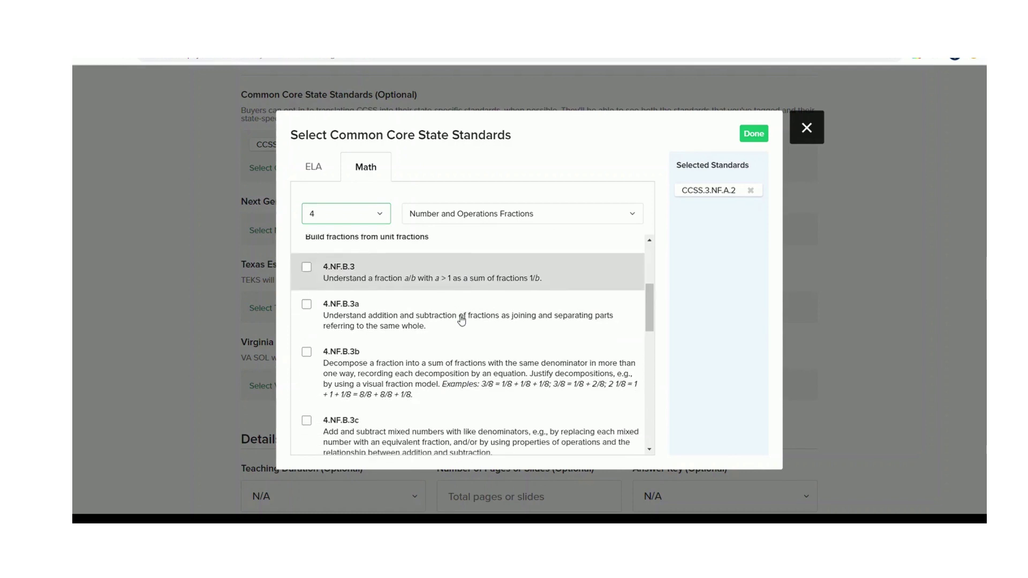
scroll(461, 320, "down", 2)
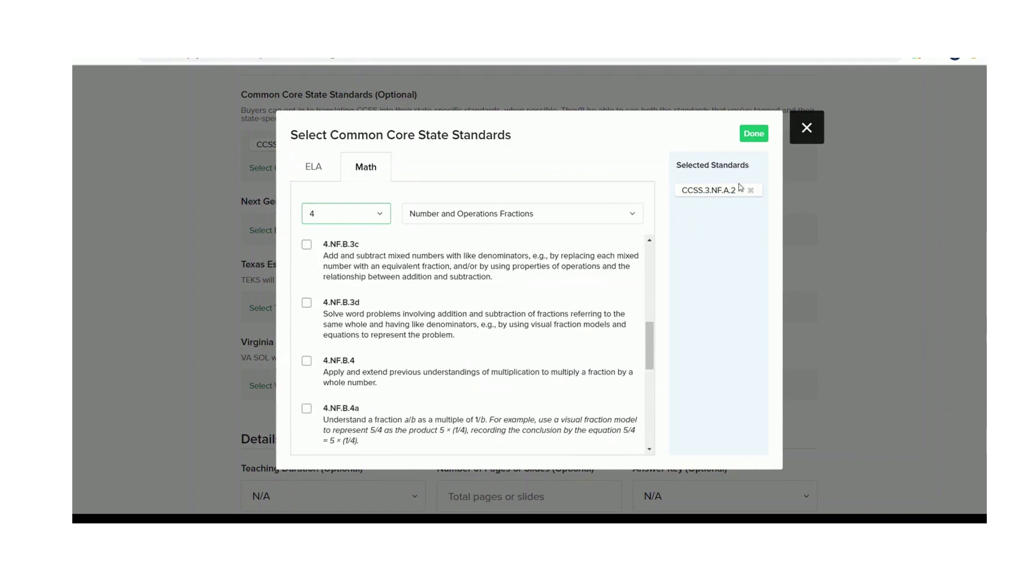
left_click(760, 138)
- Enter 15 as the page count and submit the Boom Cards listing via Create Product
scroll(660, 372, "down", 4)
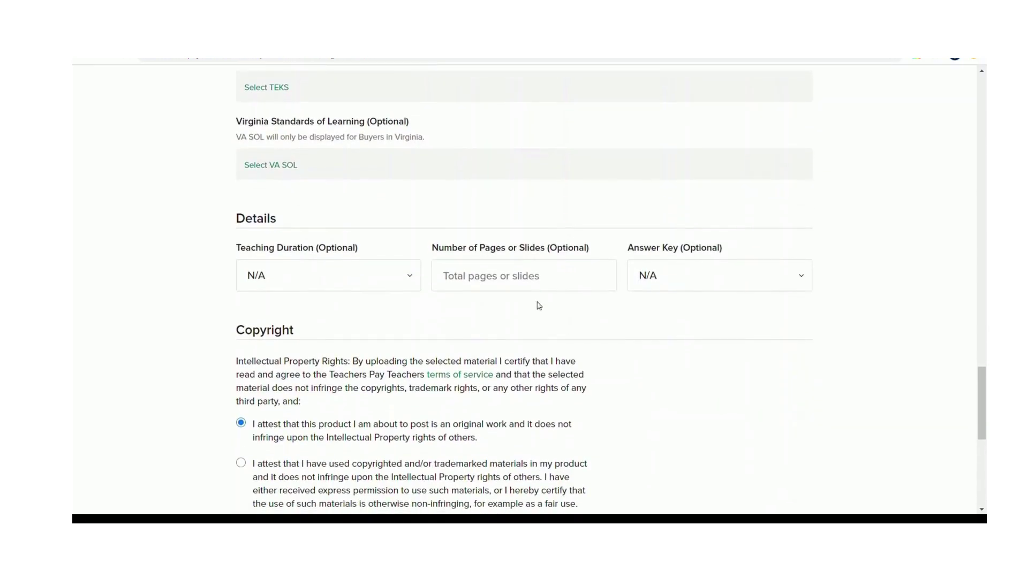
left_click(521, 283)
type("1")
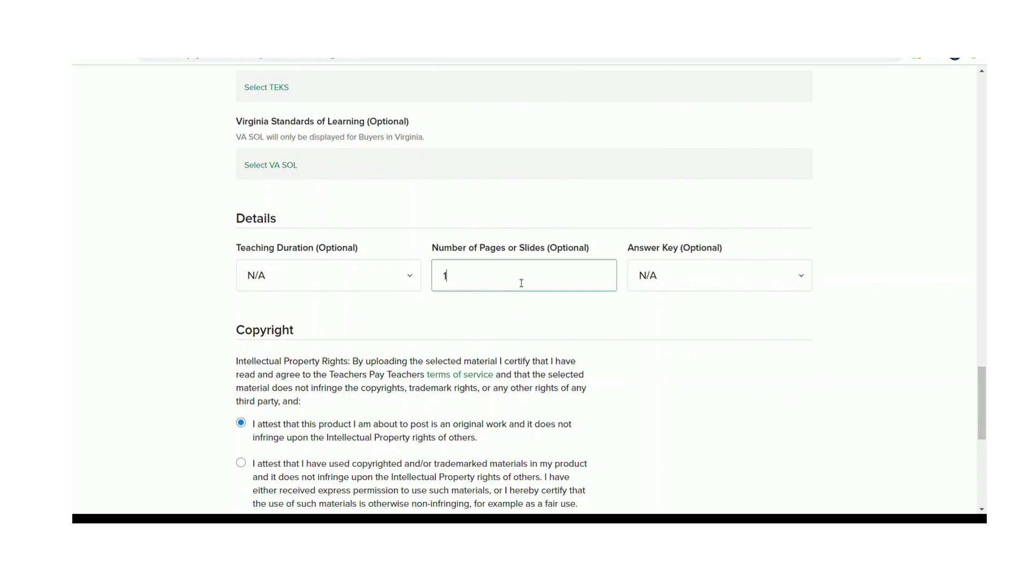
type("5")
left_click(748, 282)
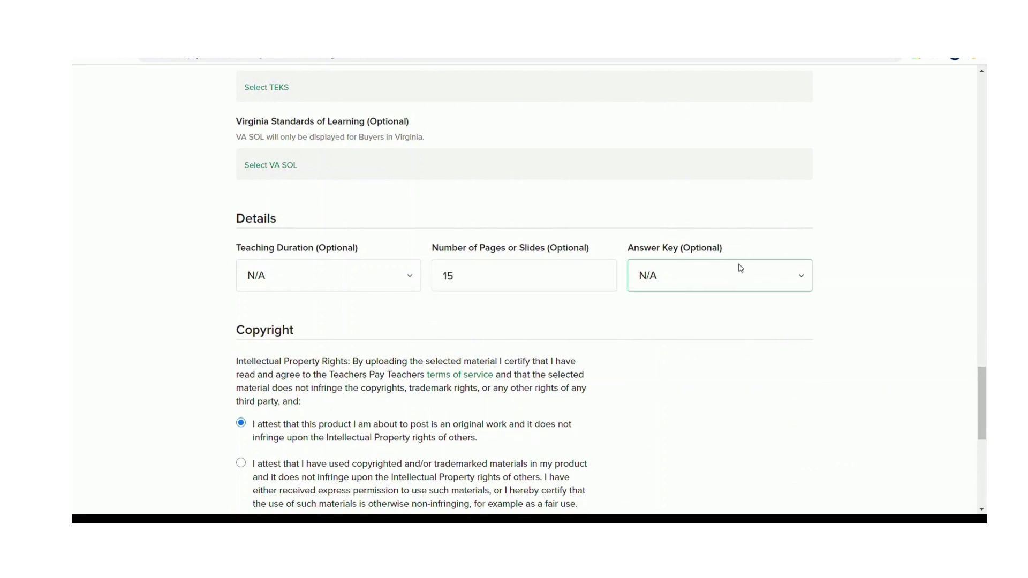
scroll(738, 267, "down", 5)
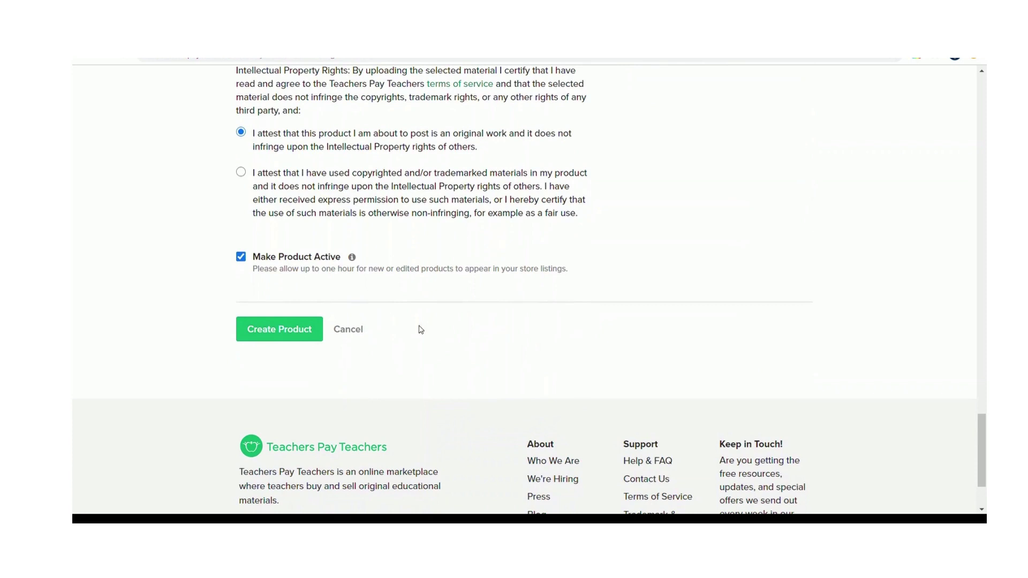
left_click(292, 338)
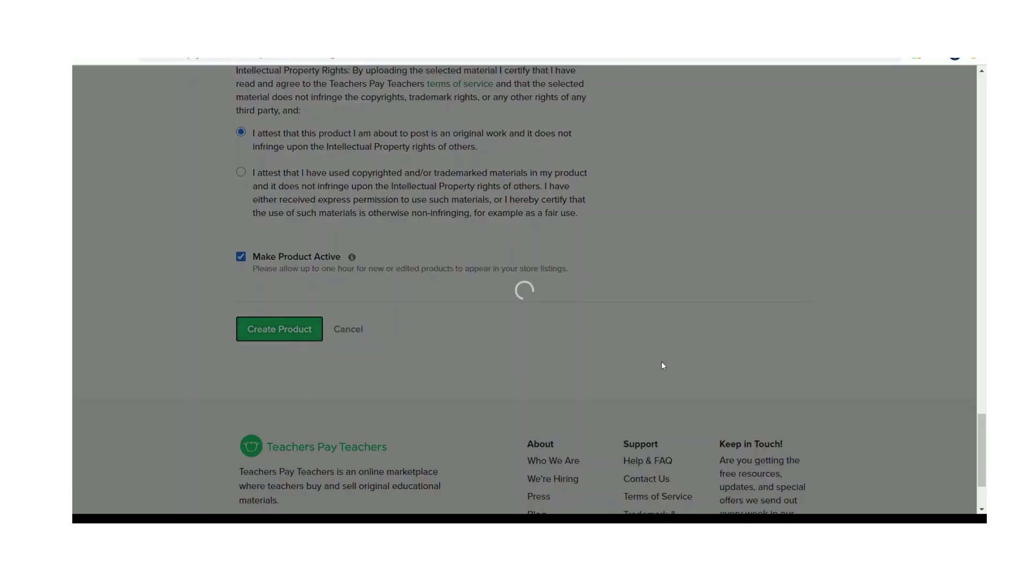